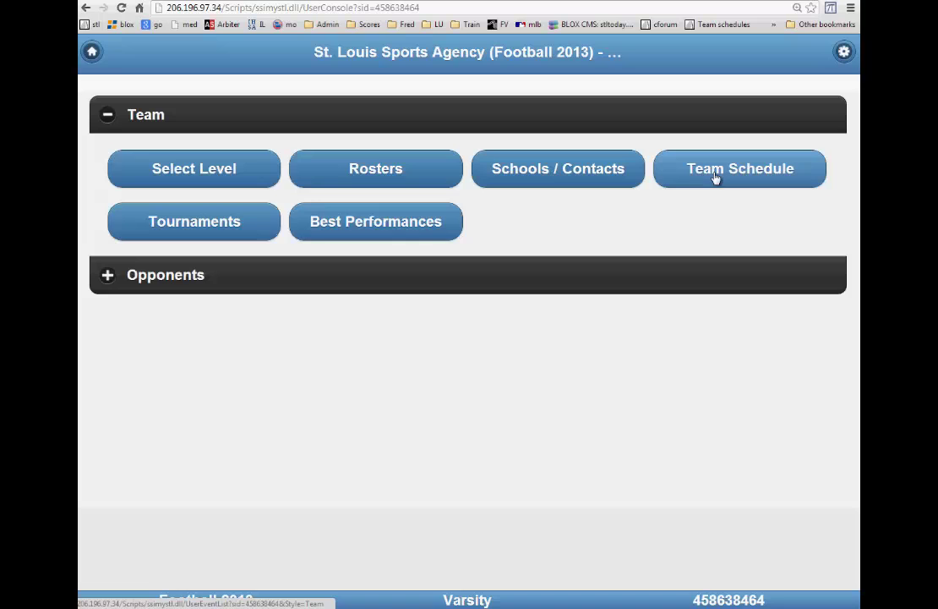
# Open the 8/23/2013 Parkway North at Parkway South event from the team schedule and set its periods played to 4.
pyautogui.click(715, 174)
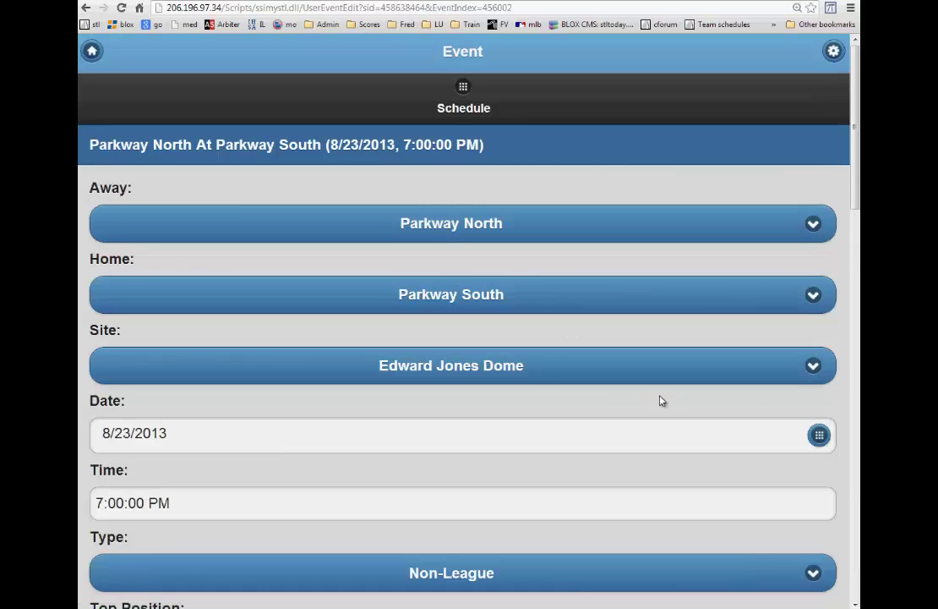
pyautogui.scroll(-3, 662, 400)
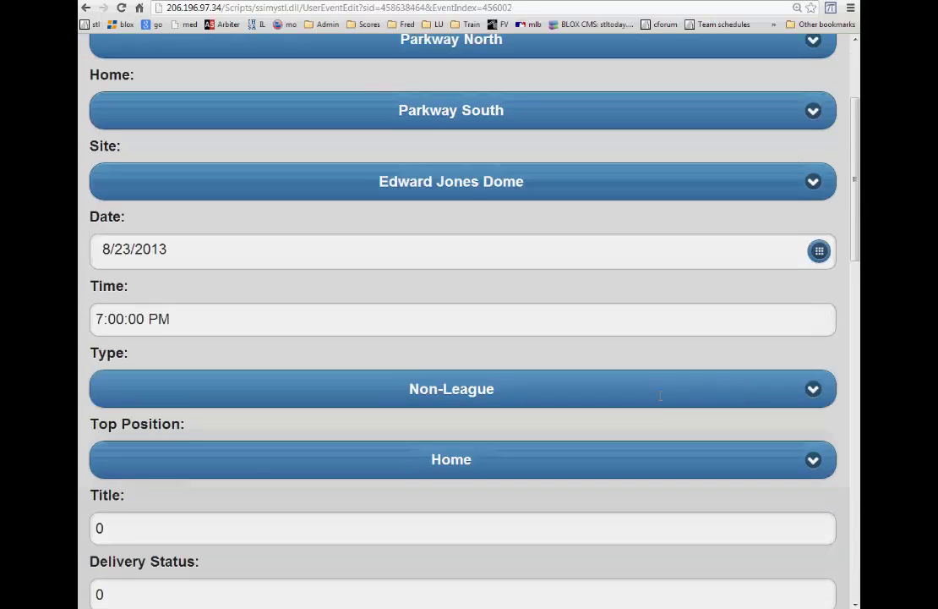
pyautogui.scroll(-4, 662, 401)
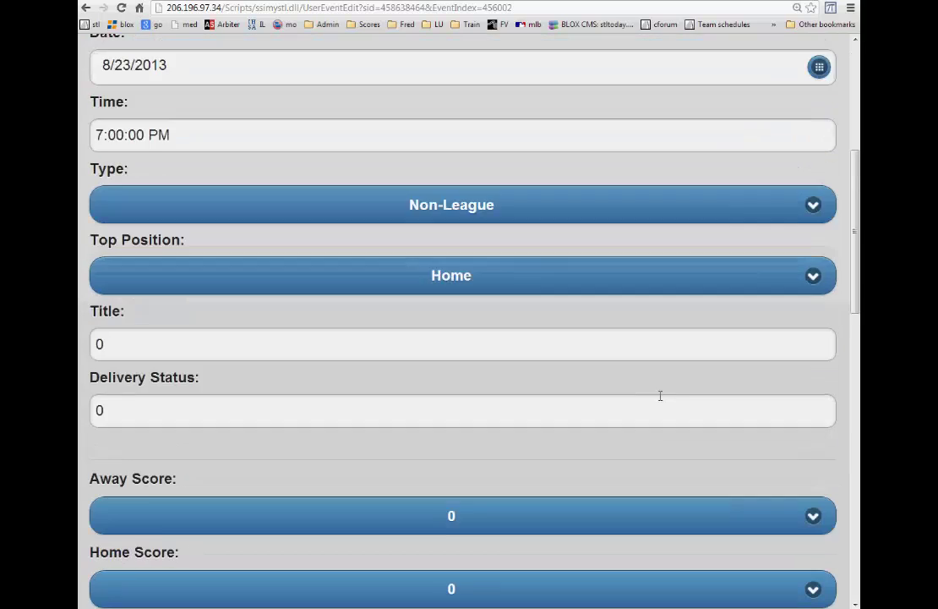
pyautogui.scroll(-1, 662, 401)
pyautogui.scroll(-1, 662, 403)
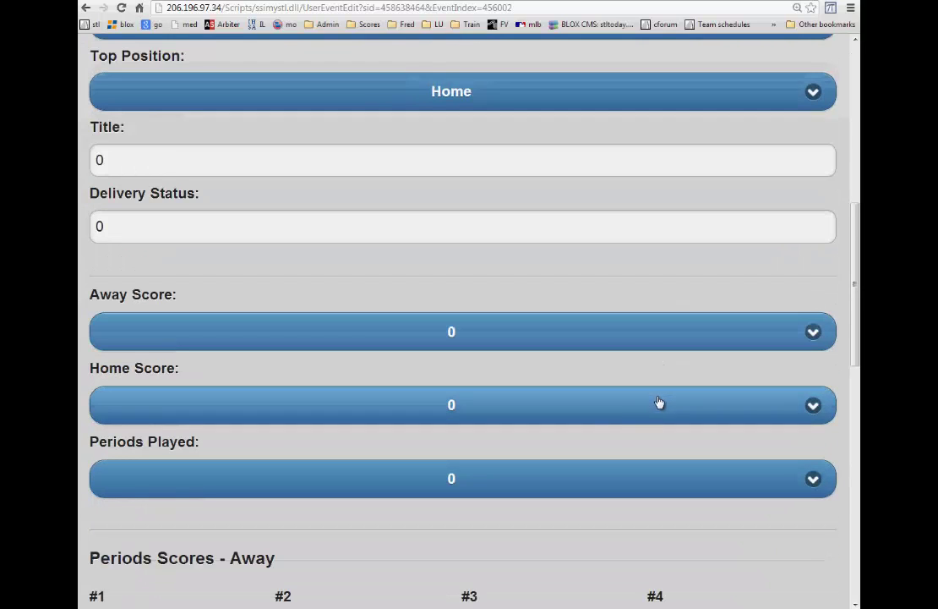
pyautogui.click(803, 482)
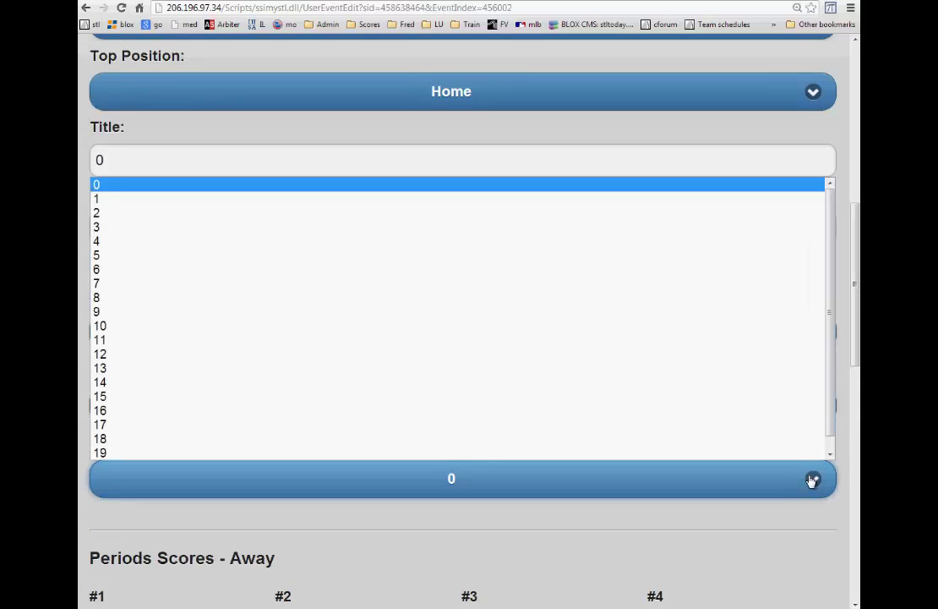
pyautogui.click(164, 245)
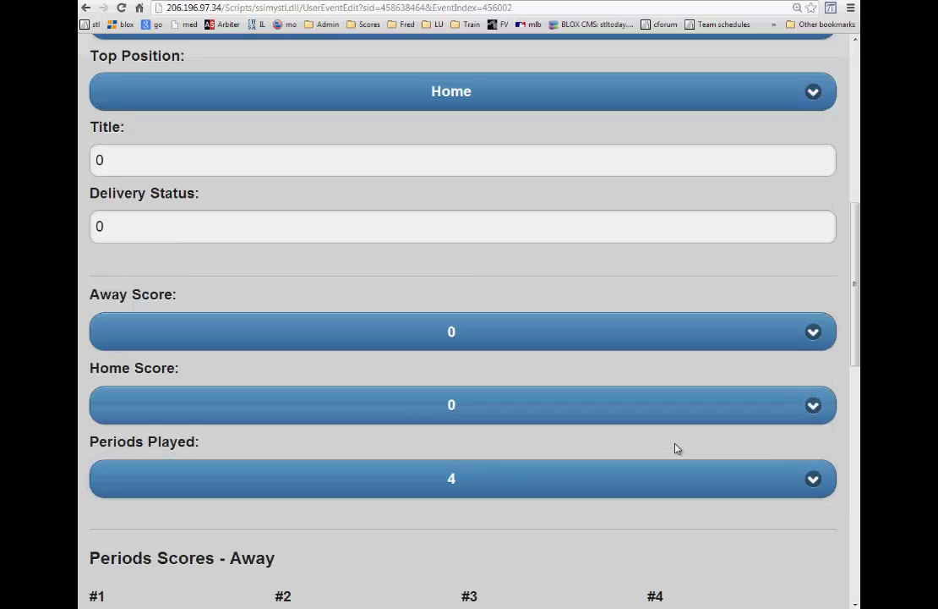
# Enter the away team's period scores: 7 in period 1, 3 in period 2 and 2 in period 3.
pyautogui.scroll(-2, 677, 448)
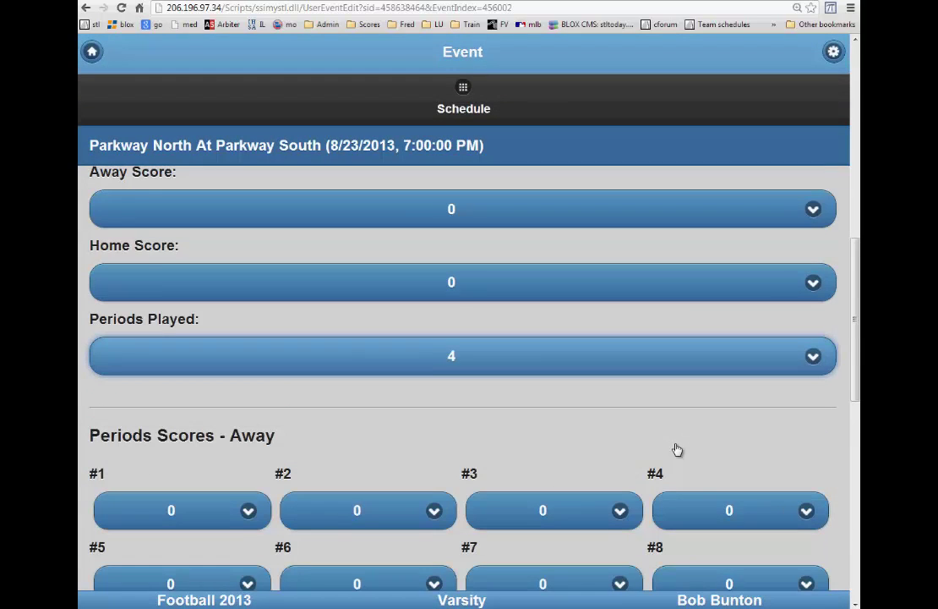
pyautogui.scroll(-3, 677, 450)
pyautogui.scroll(-1, 675, 448)
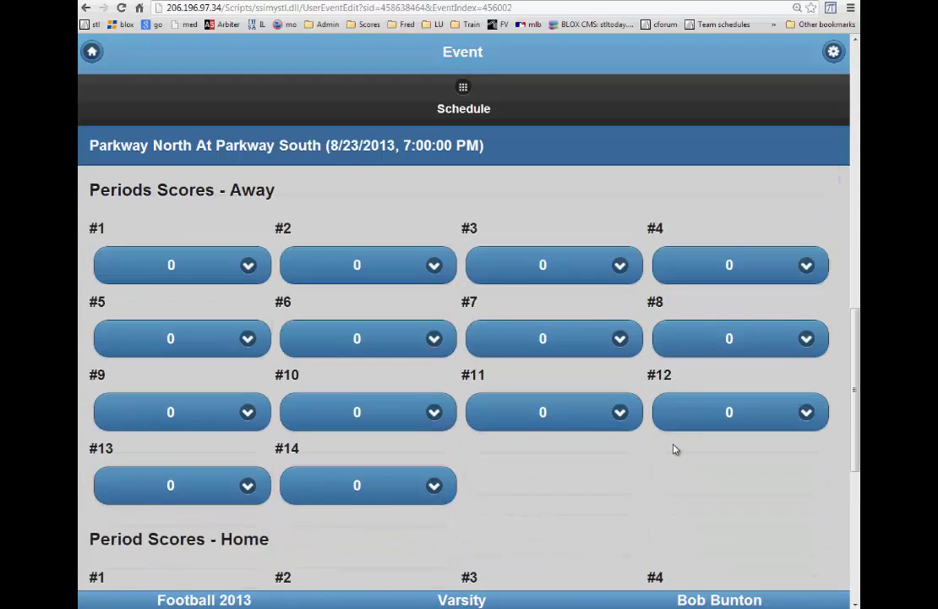
pyautogui.click(249, 267)
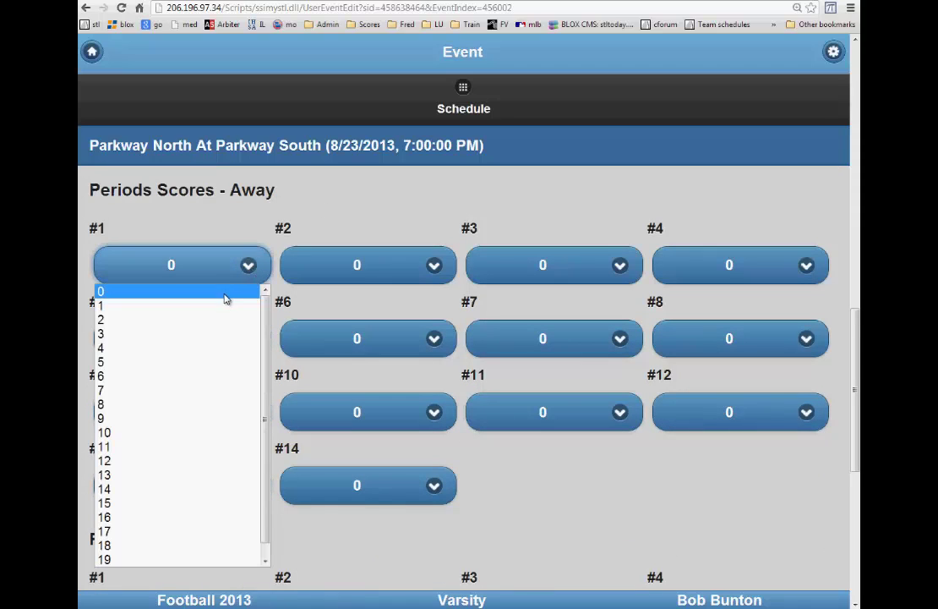
pyautogui.click(190, 392)
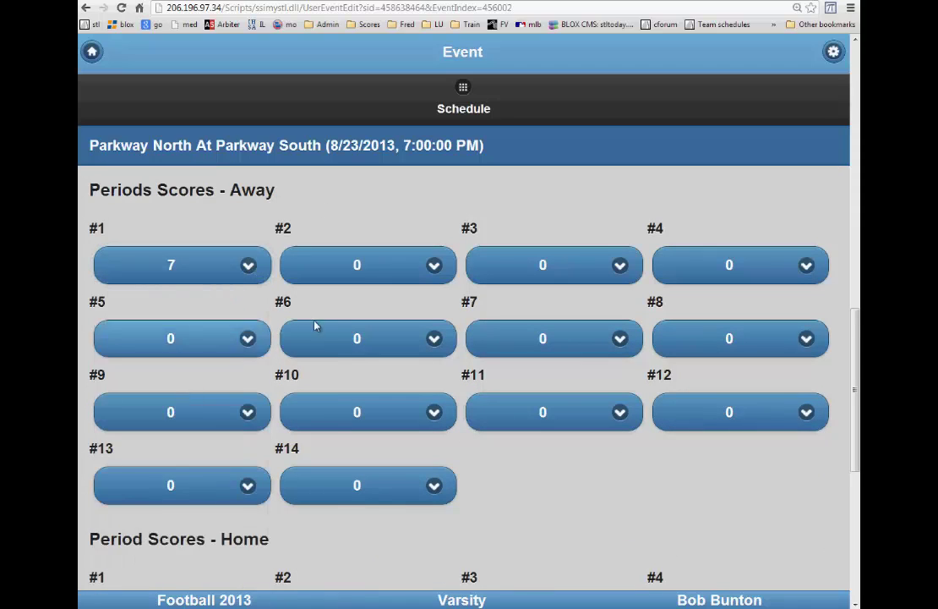
pyautogui.click(434, 266)
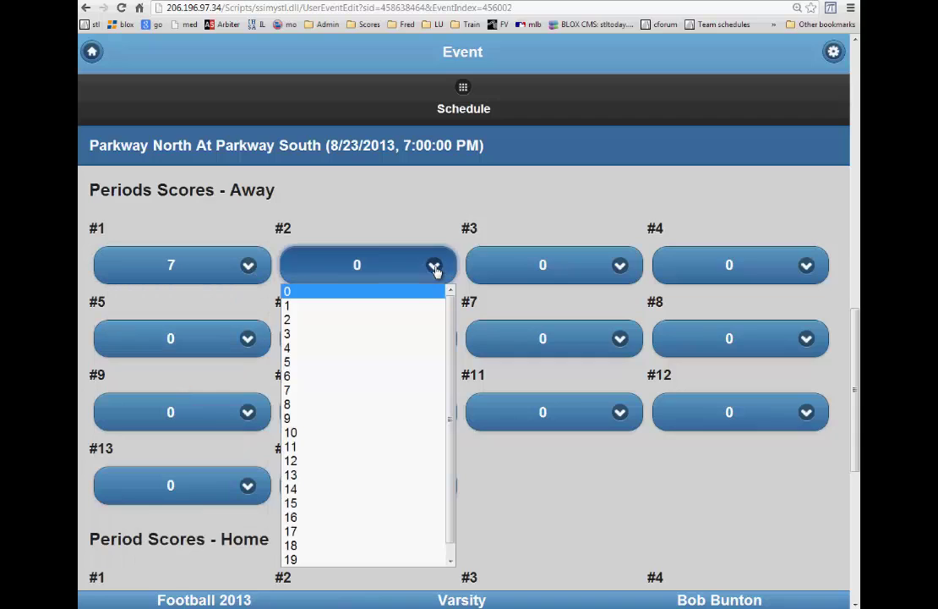
pyautogui.click(356, 334)
pyautogui.click(601, 270)
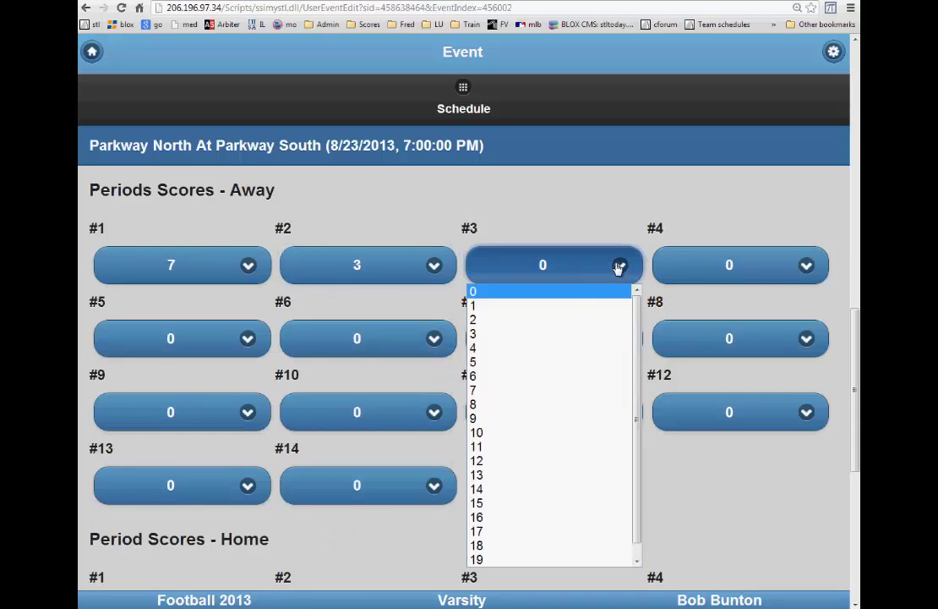
pyautogui.click(555, 320)
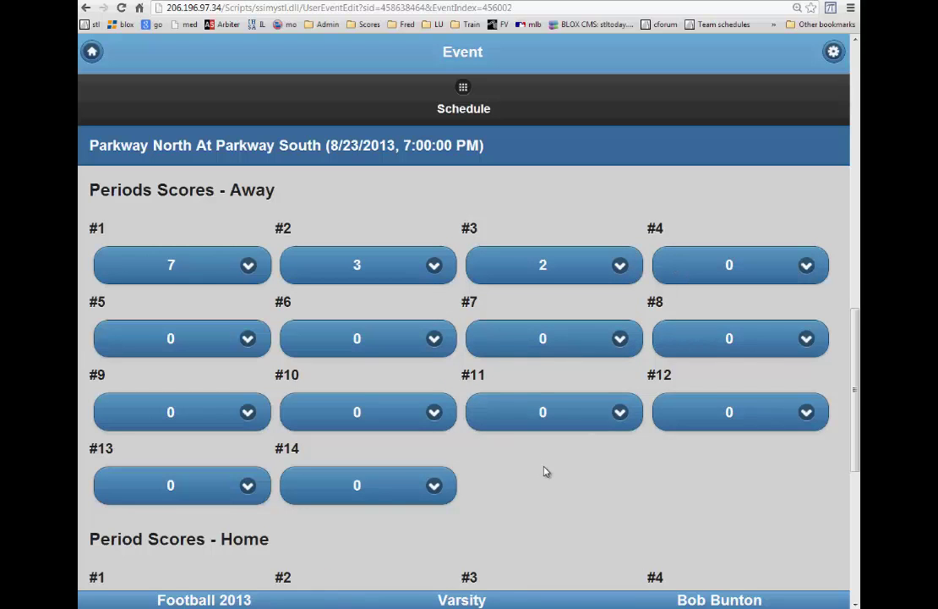
# Enter the home team's period scores: 6 in period 1, 8 in period 2 and 7 in period 4.
pyautogui.scroll(-5, 545, 471)
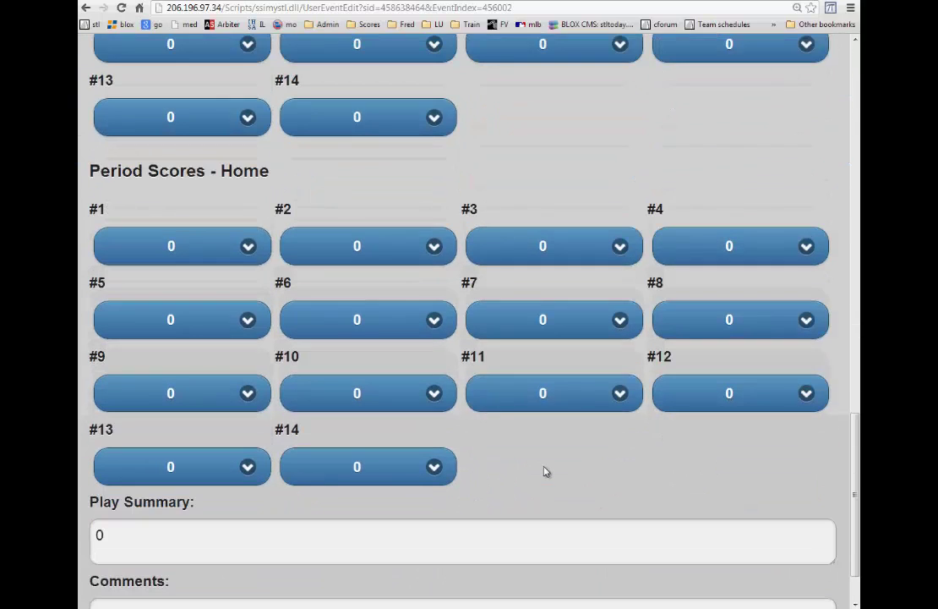
pyautogui.click(250, 249)
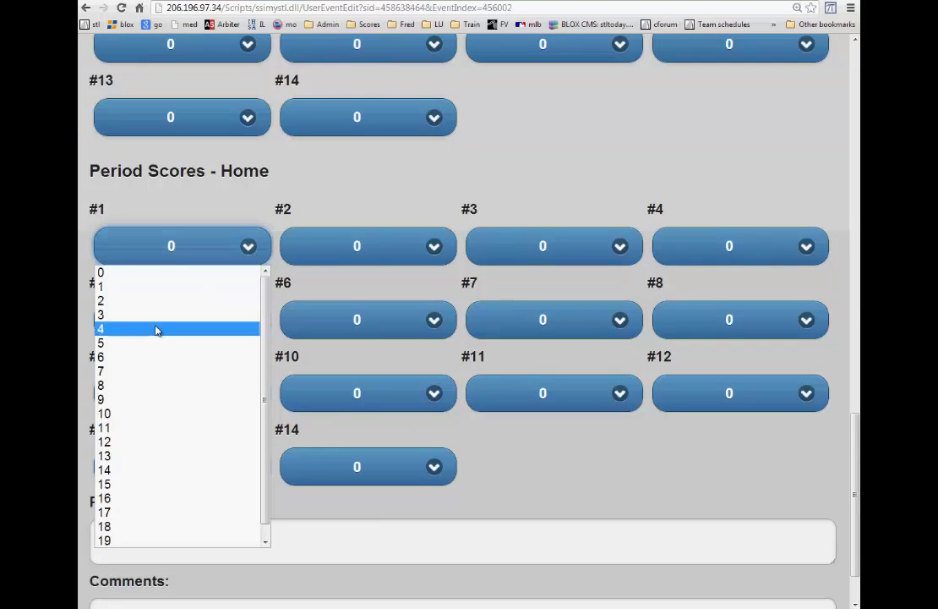
pyautogui.click(152, 355)
pyautogui.click(435, 246)
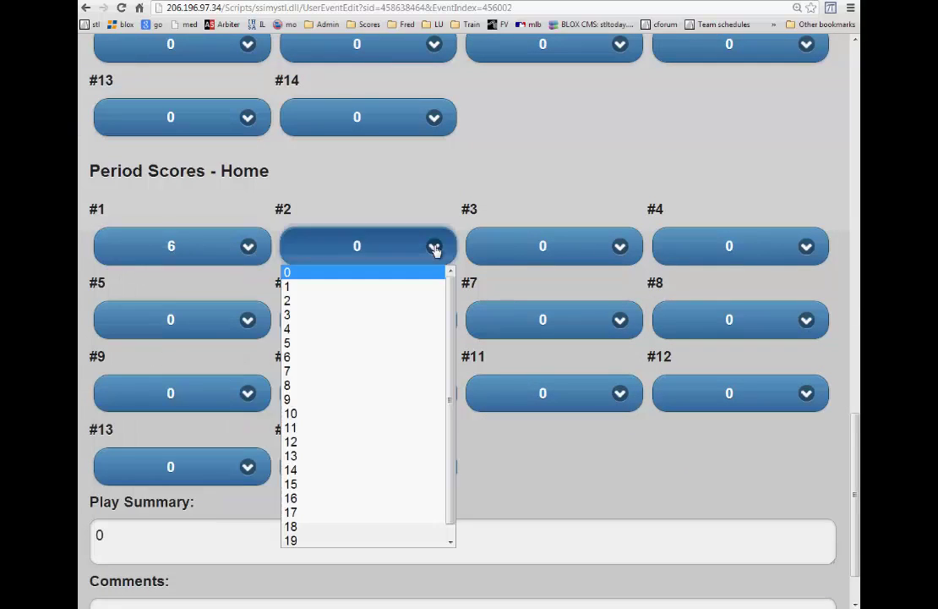
pyautogui.click(374, 386)
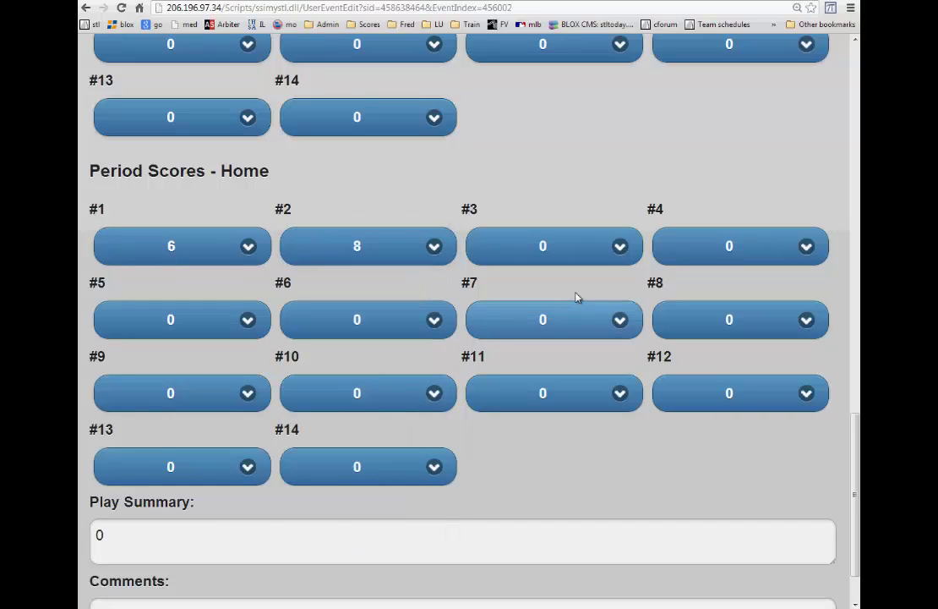
pyautogui.click(805, 256)
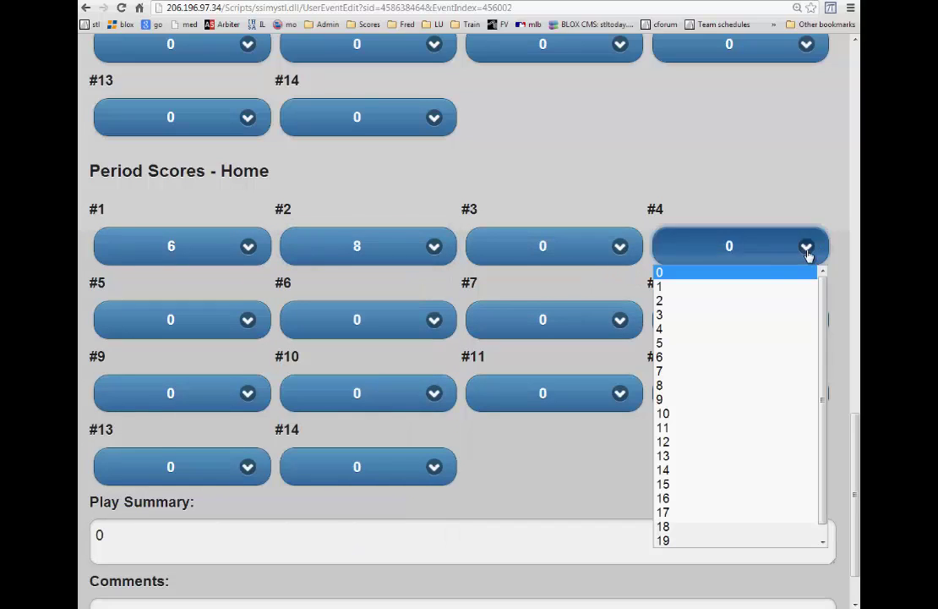
pyautogui.click(736, 377)
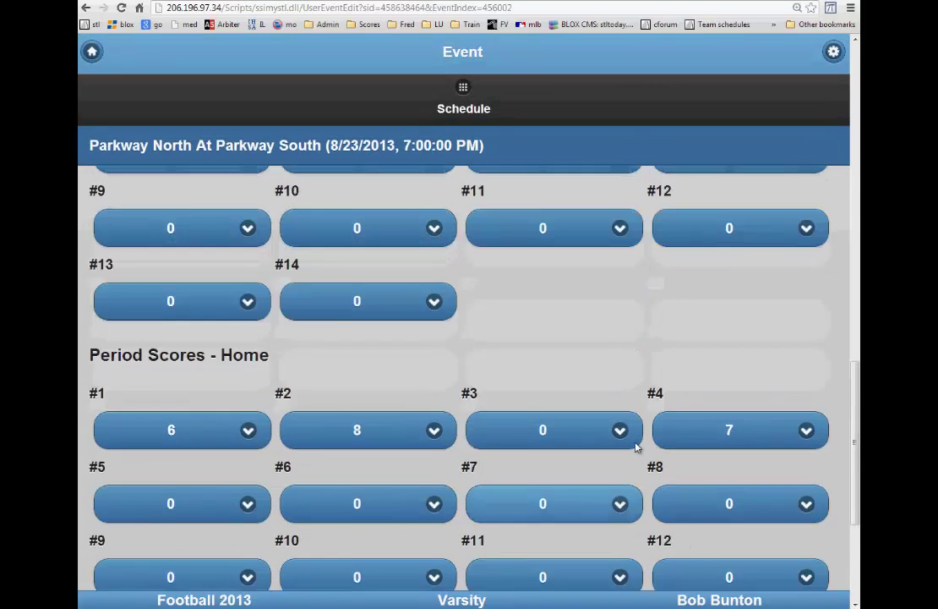
# Check the event's away and home score totals and return to the team schedule.
pyautogui.scroll(6, 636, 446)
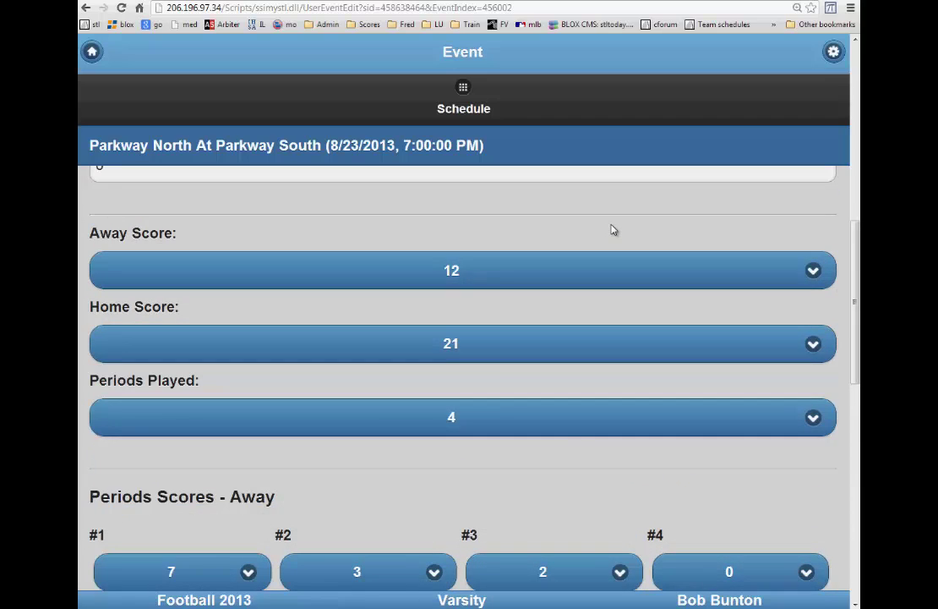
pyautogui.scroll(1, 612, 224)
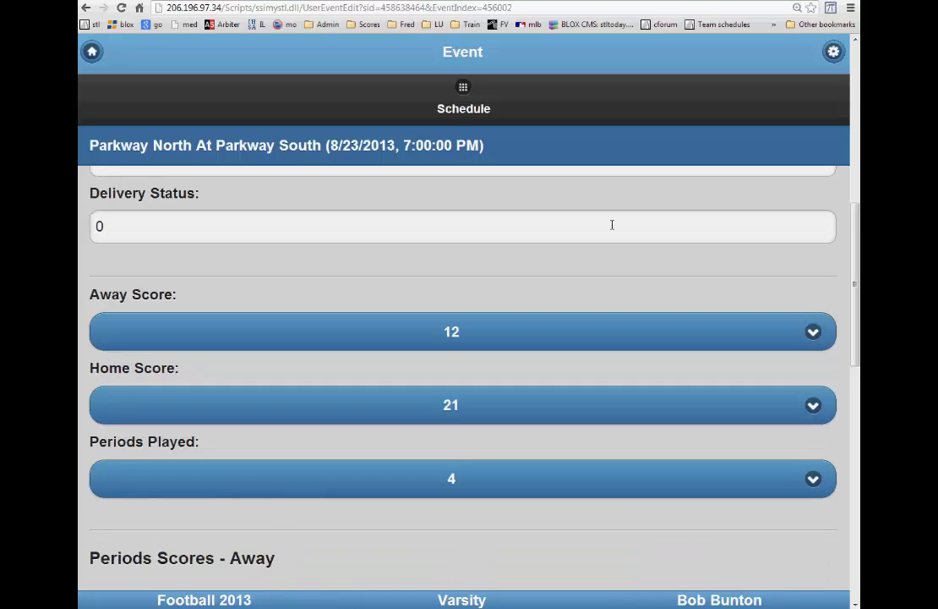
pyautogui.scroll(6, 612, 224)
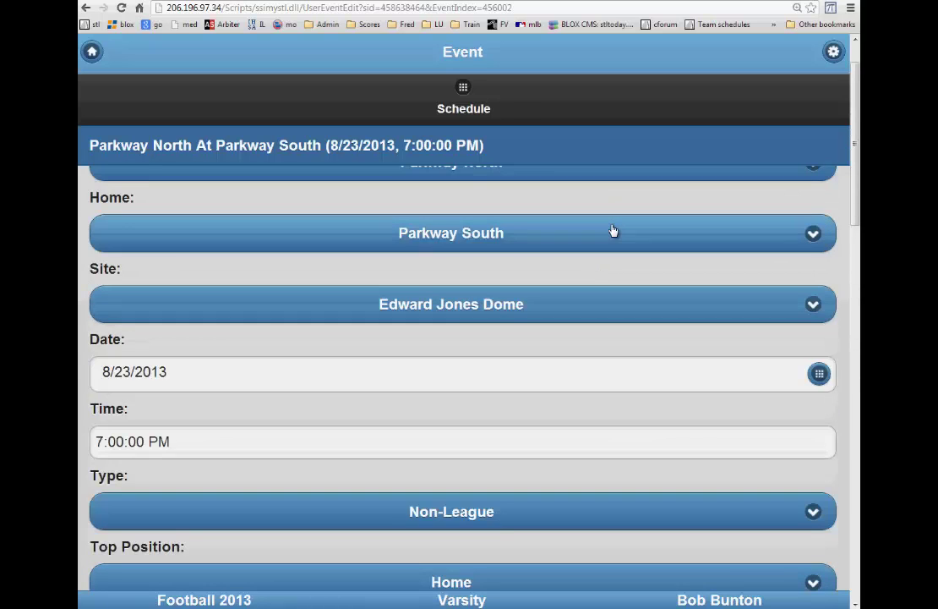
pyautogui.scroll(1, 613, 231)
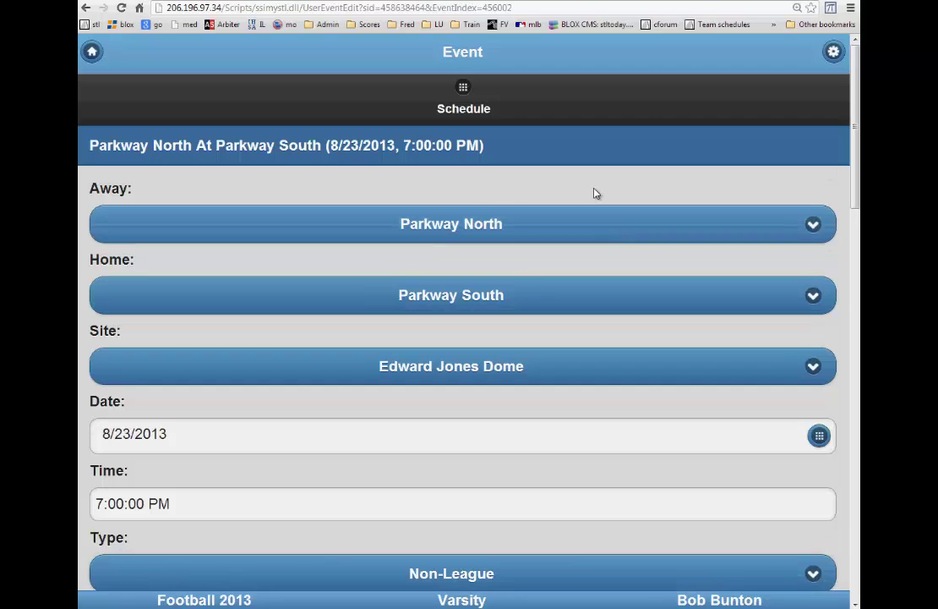
pyautogui.click(468, 112)
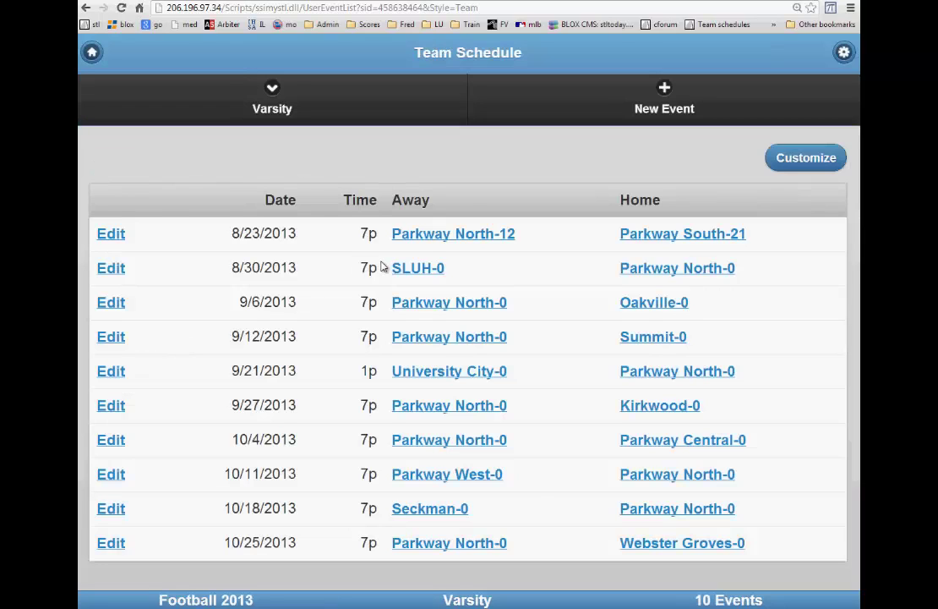
# Open Parkway North's statistics roster for the 8/23/2013 game and bring up the scoring stats of player #13.
pyautogui.click(467, 237)
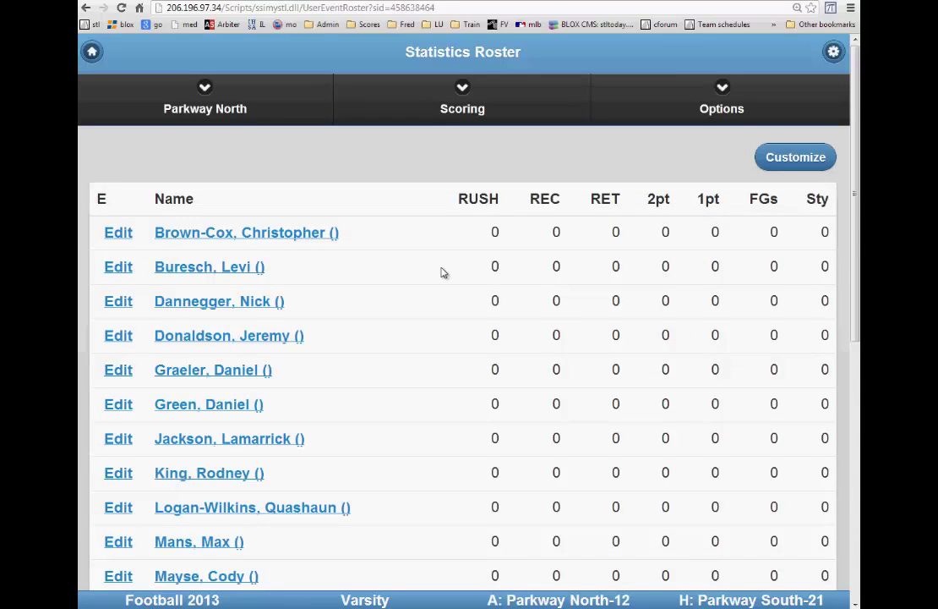
pyautogui.scroll(-4, 441, 272)
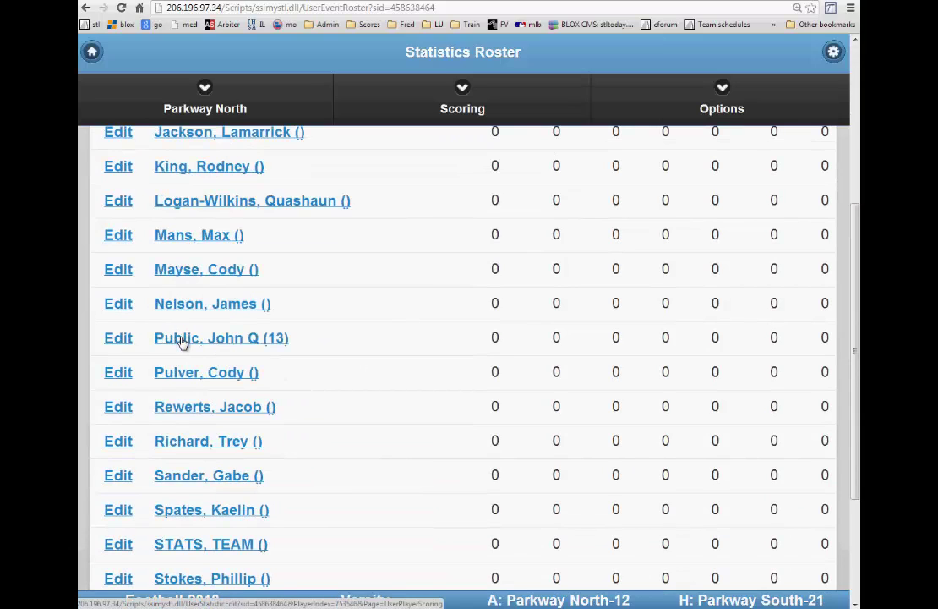
pyautogui.click(182, 340)
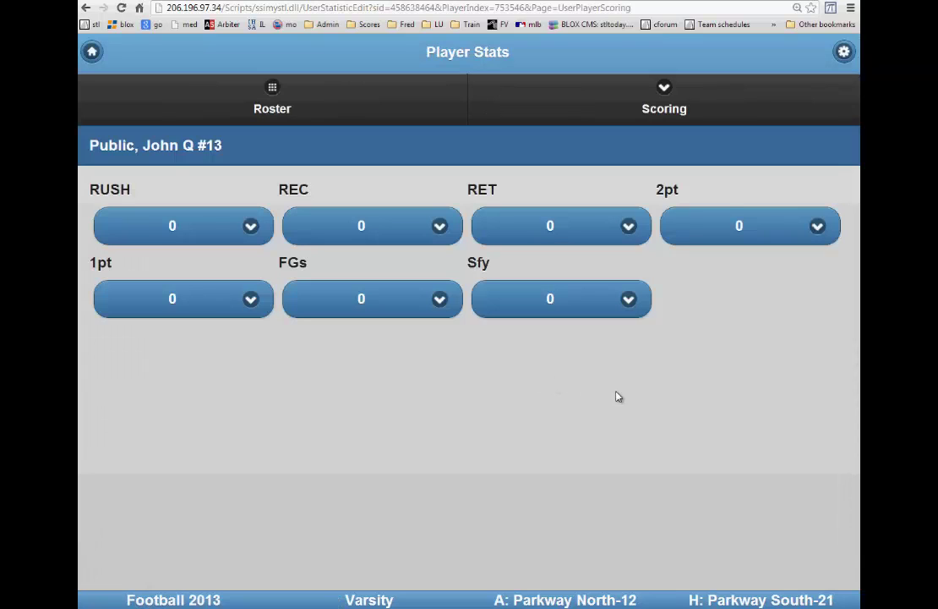
# Set player #13's scoring stats to 1 RUSH, 1 RET and 1 2pt.
pyautogui.click(253, 229)
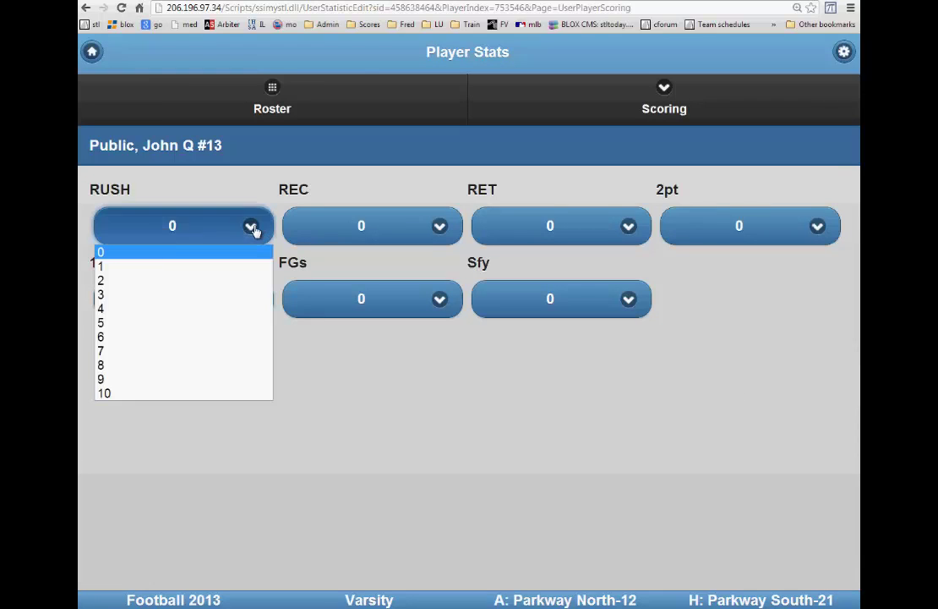
pyautogui.click(211, 266)
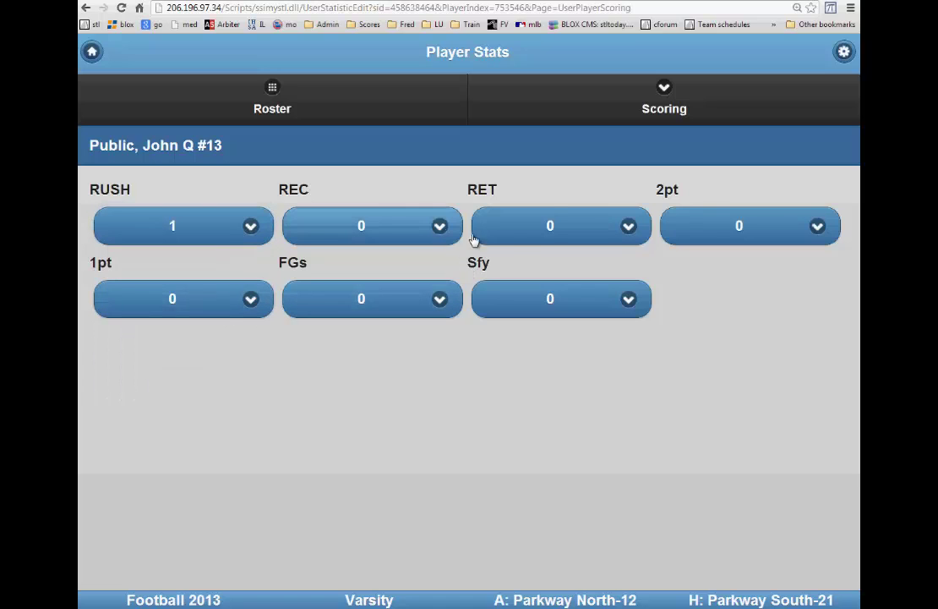
pyautogui.click(630, 230)
pyautogui.click(558, 268)
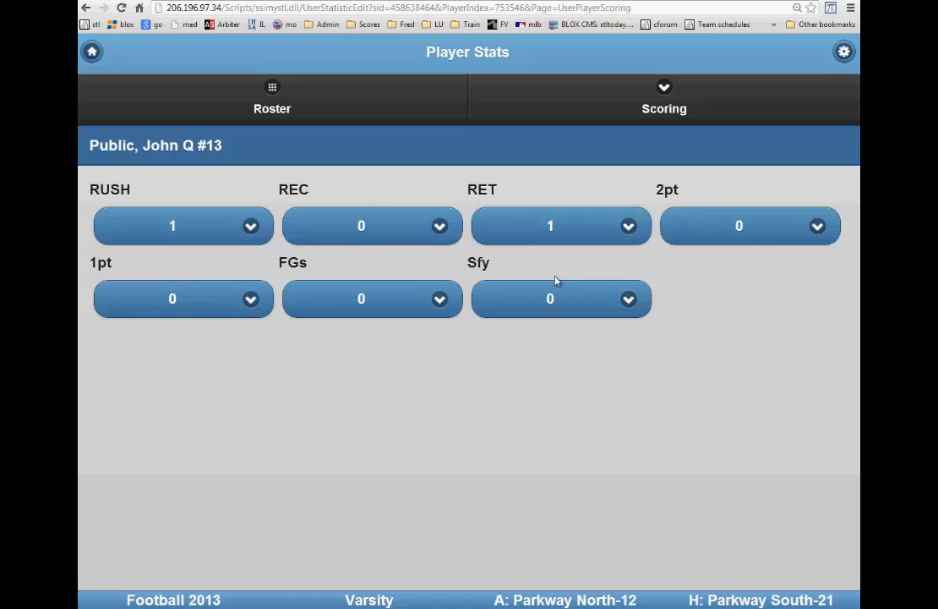
pyautogui.click(833, 238)
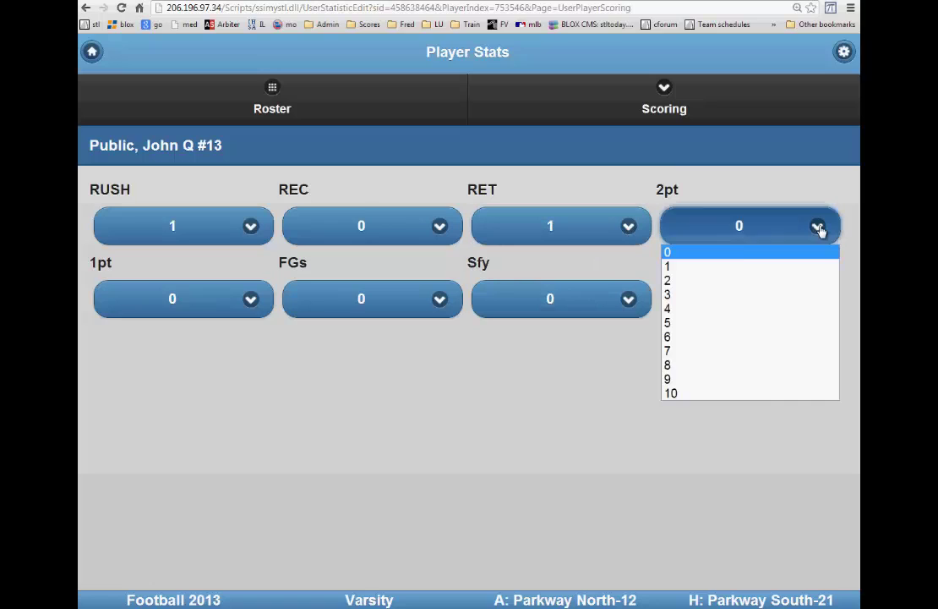
pyautogui.click(767, 266)
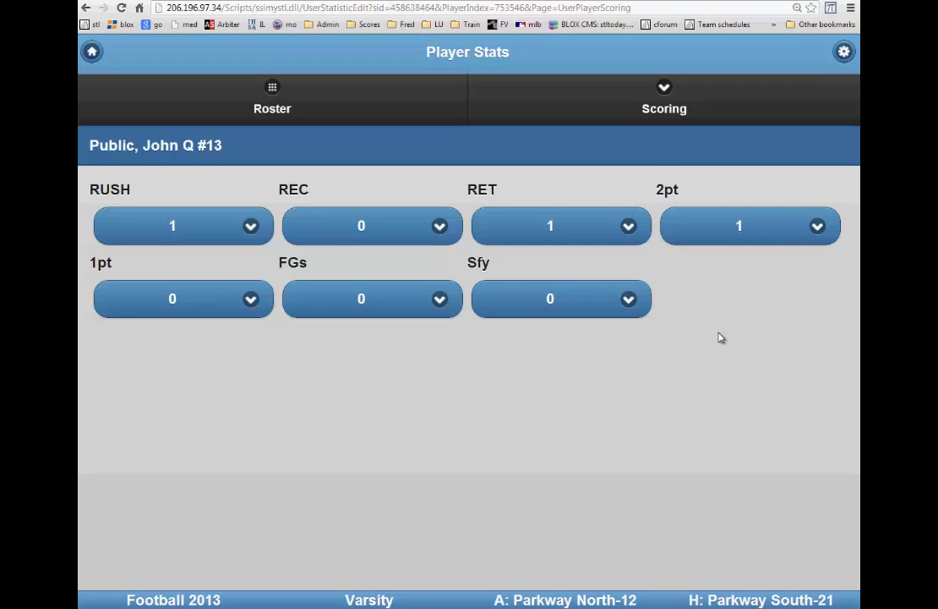
# Switch player #13's stats from the Scoring category to Defense.
pyautogui.click(658, 115)
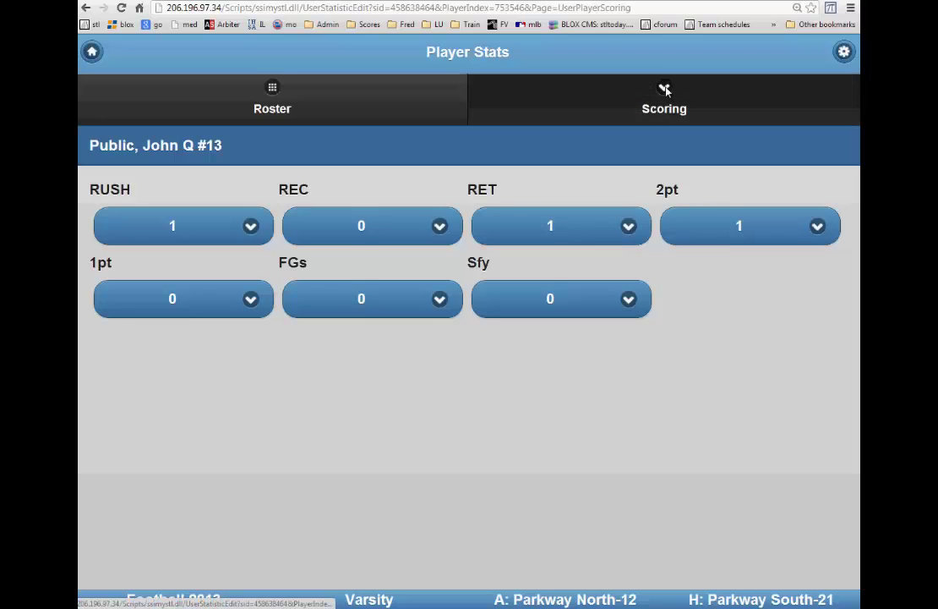
pyautogui.click(665, 90)
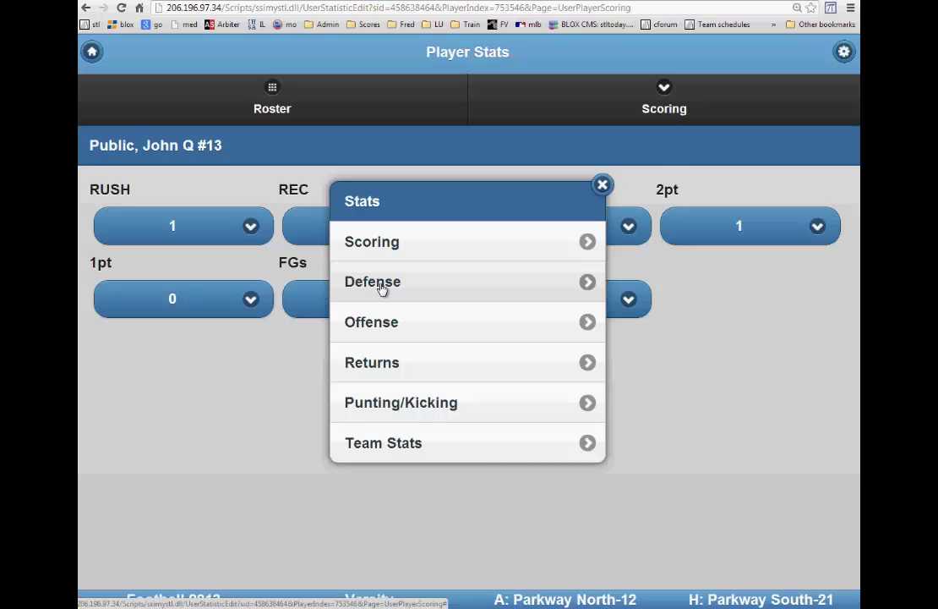
pyautogui.click(381, 286)
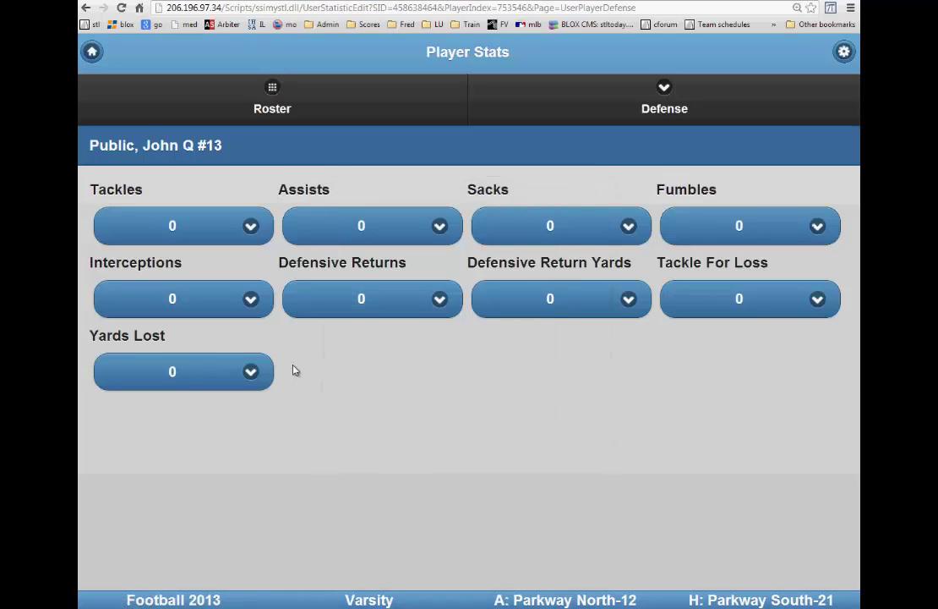
# Set player #13's defensive stats to 10 Tackles, 2 Sacks and 1 Fumble.
pyautogui.click(250, 226)
pyautogui.click(131, 394)
pyautogui.click(440, 227)
pyautogui.click(626, 227)
pyautogui.click(558, 277)
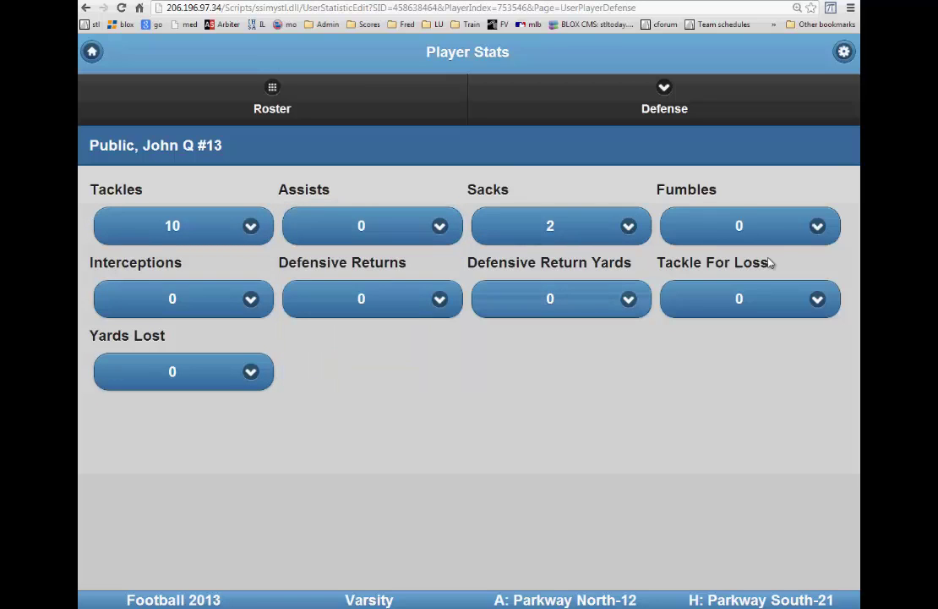
pyautogui.click(818, 229)
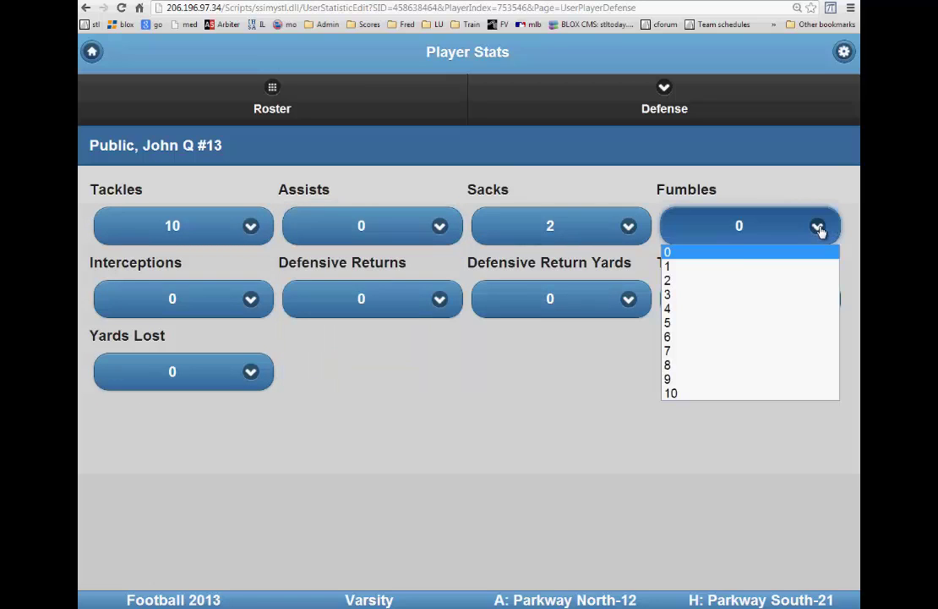
pyautogui.click(758, 265)
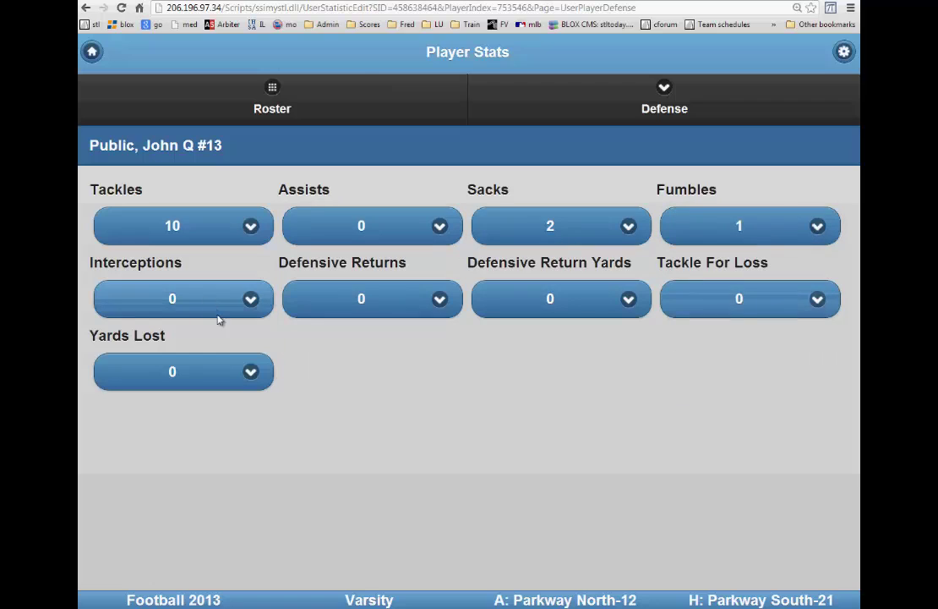
# Set player #13's Interceptions to 2, Defensive Returns to 3 and Defensive Return Yards to 9.
pyautogui.click(251, 300)
pyautogui.click(207, 355)
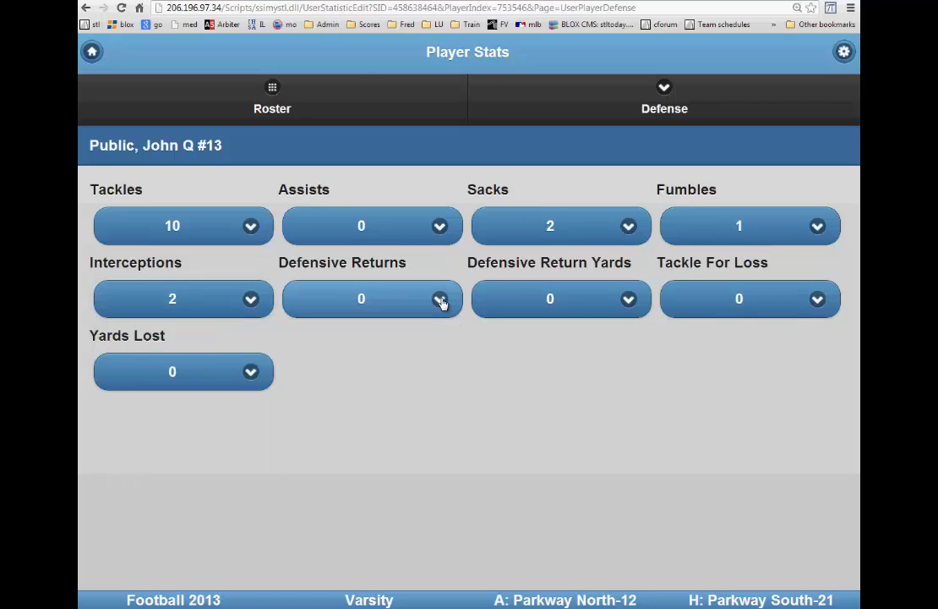
pyautogui.click(441, 303)
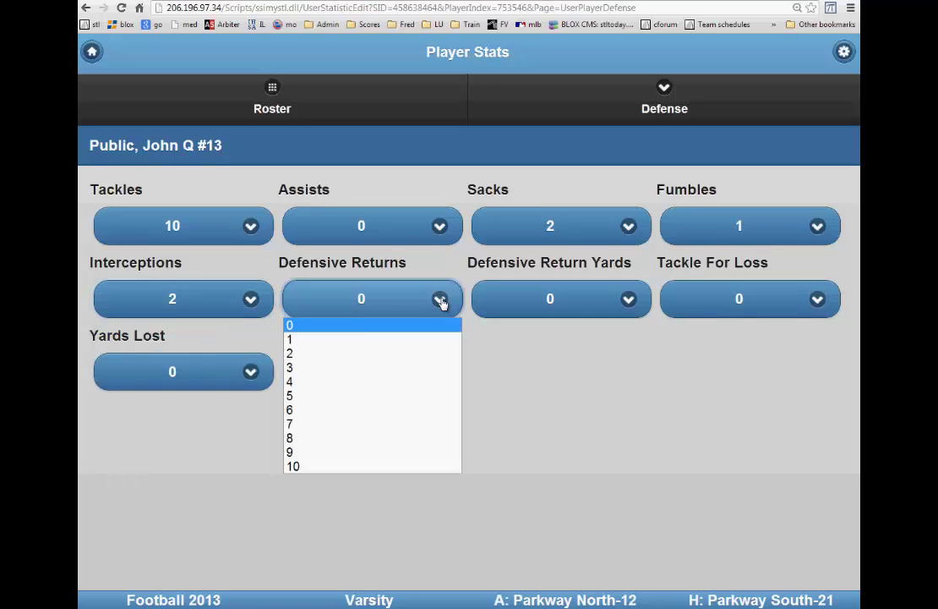
pyautogui.click(366, 368)
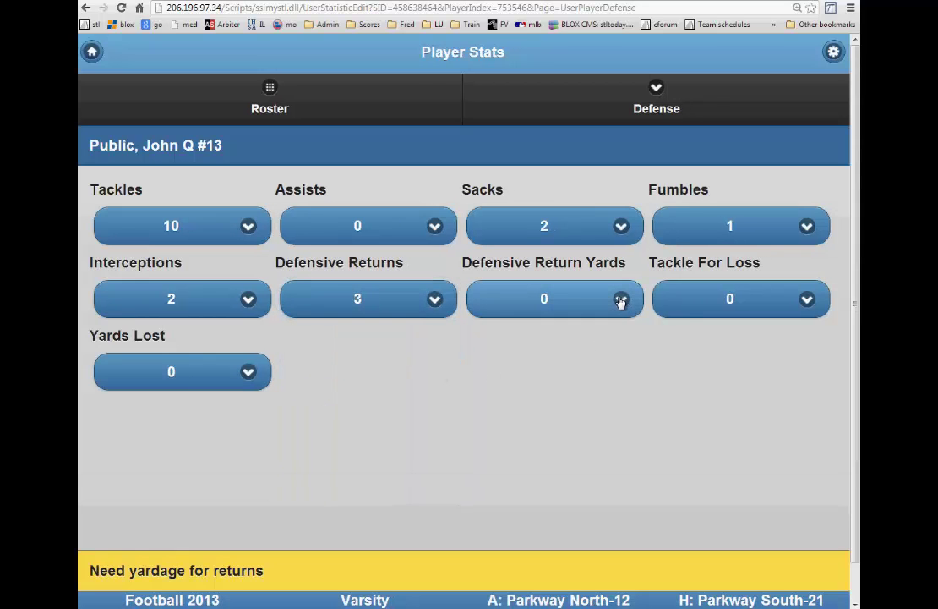
pyautogui.click(621, 302)
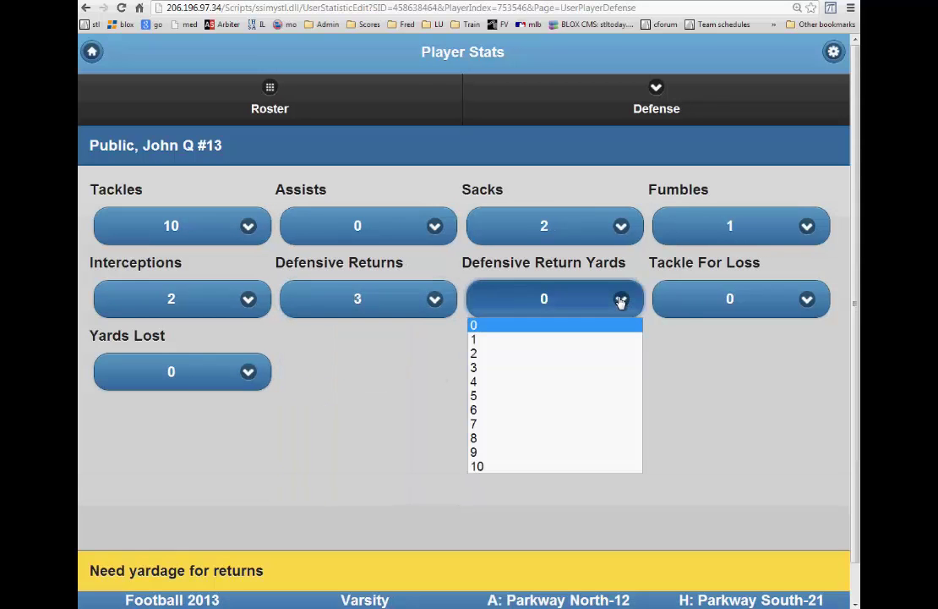
pyautogui.click(508, 452)
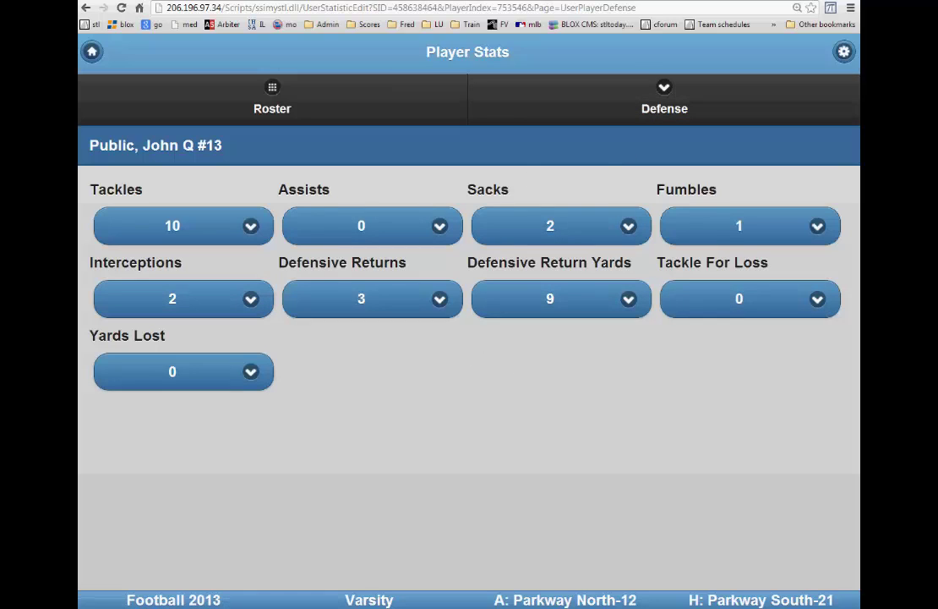
# Switch player #13's stats to Offense and set Rushing to 5 with 9 Rushing Yards.
pyautogui.click(666, 92)
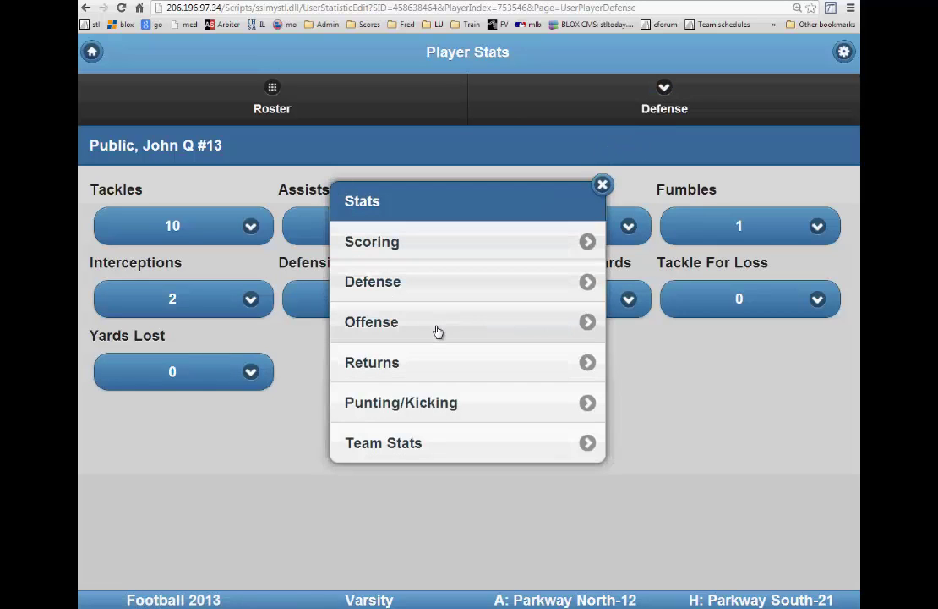
pyautogui.click(391, 324)
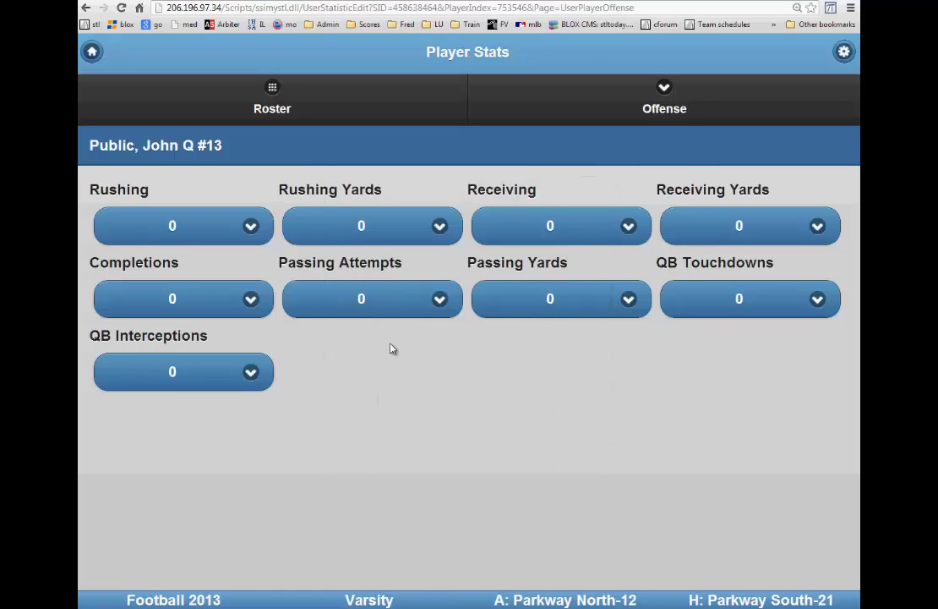
pyautogui.click(251, 227)
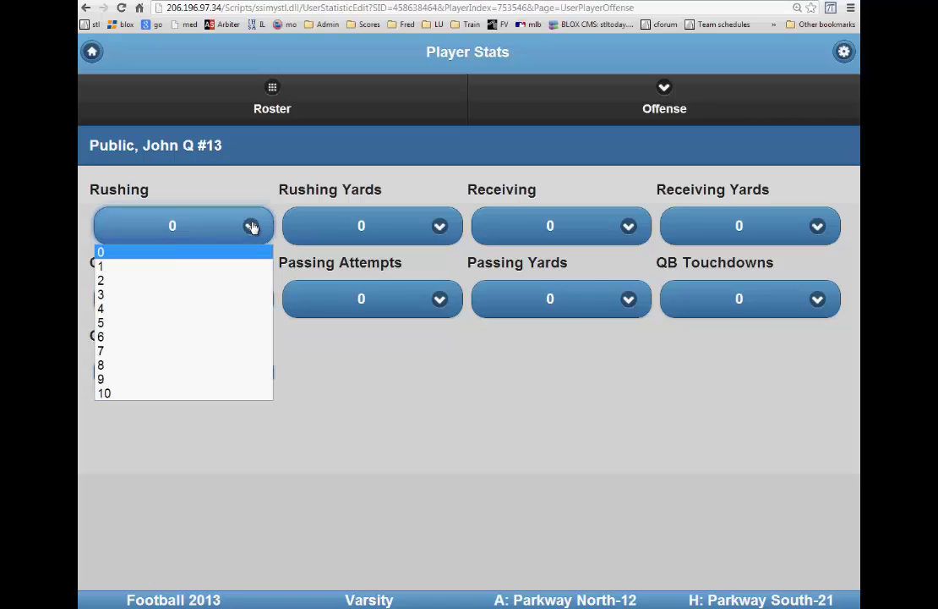
pyautogui.click(133, 323)
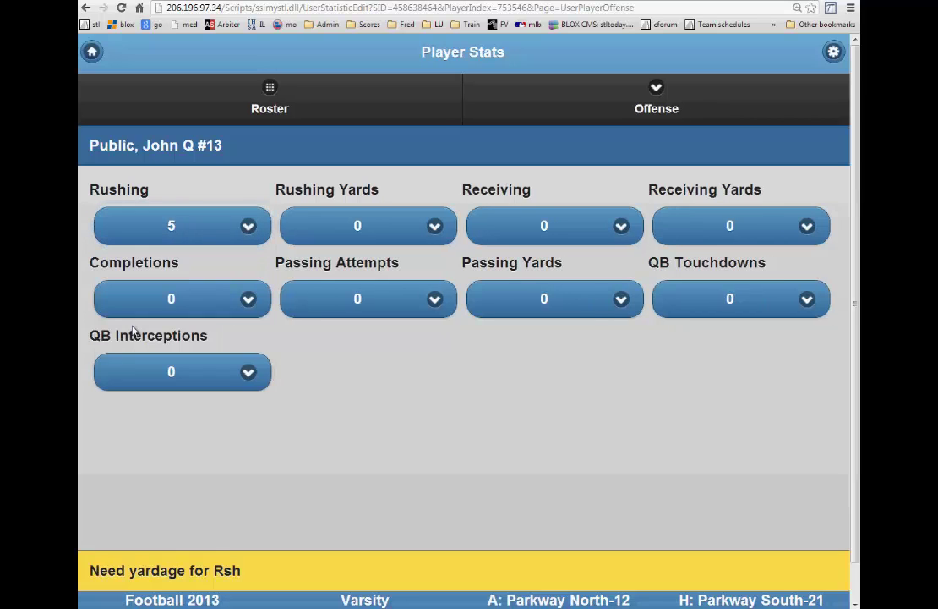
pyautogui.click(436, 230)
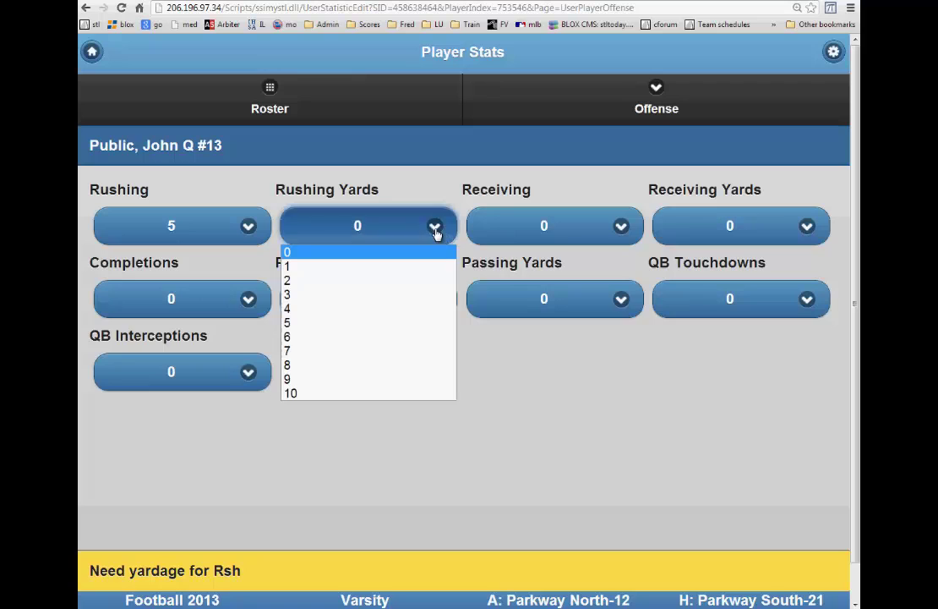
pyautogui.click(340, 379)
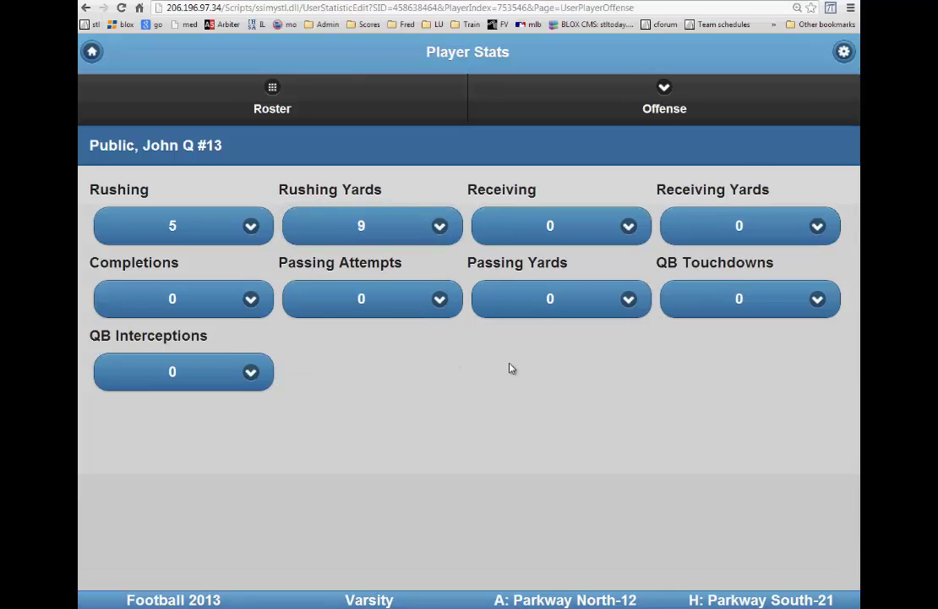
# Set player #13's Receiving to 2 and Receiving Yards to 6.
pyautogui.click(634, 234)
pyautogui.click(573, 288)
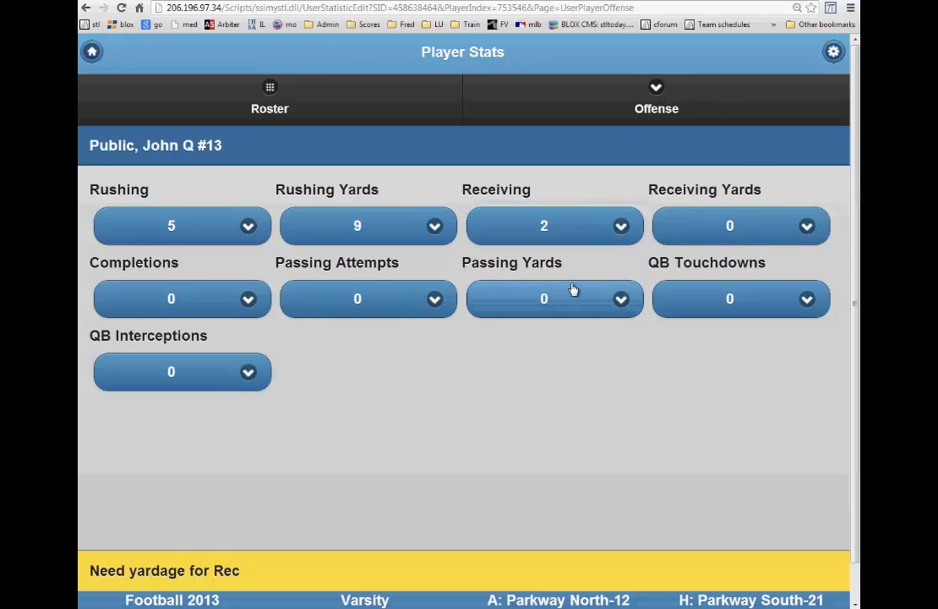
pyautogui.click(805, 226)
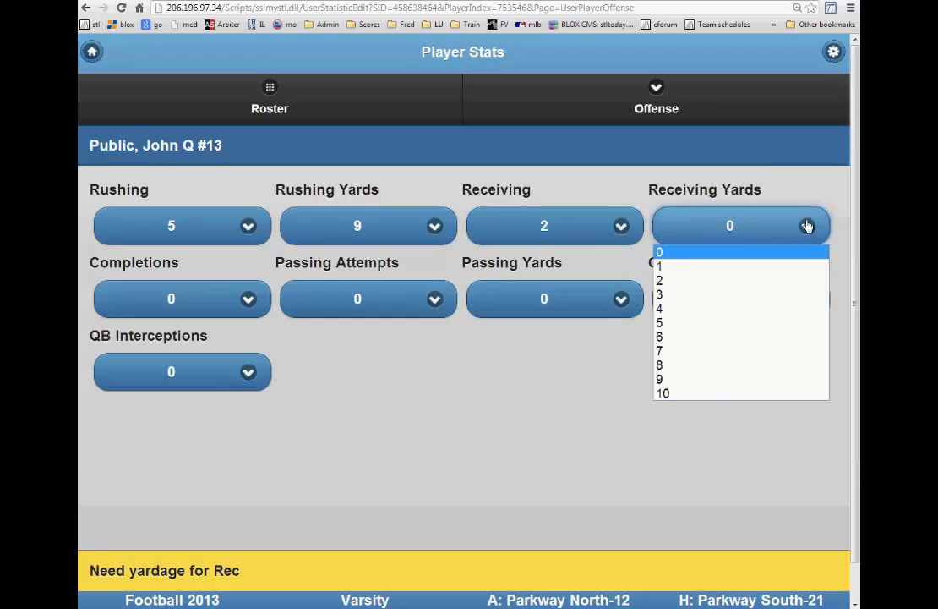
pyautogui.click(711, 336)
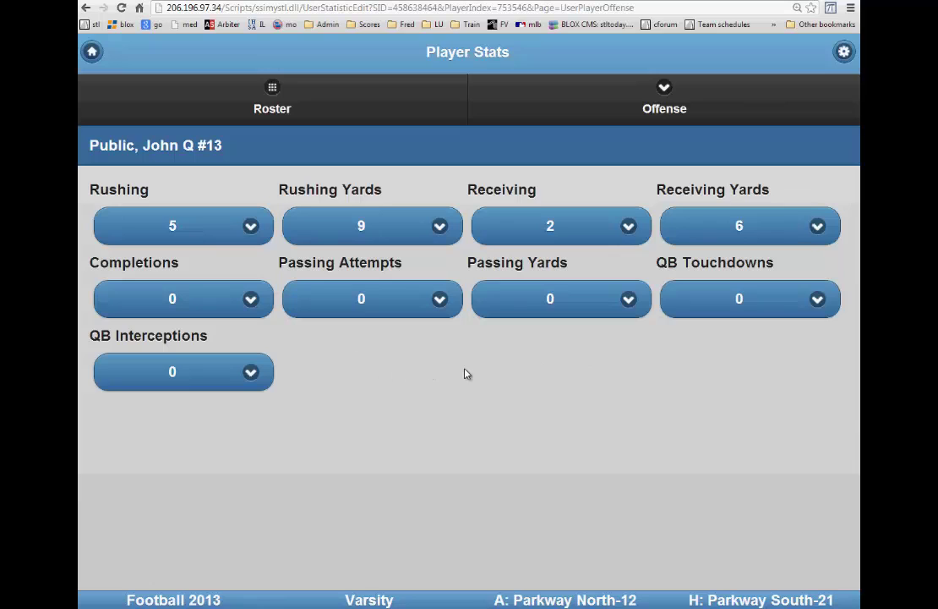
# Set player #13's passing stats to 3 Completions, 6 Passing Attempts and 80 Passing Yards.
pyautogui.click(251, 301)
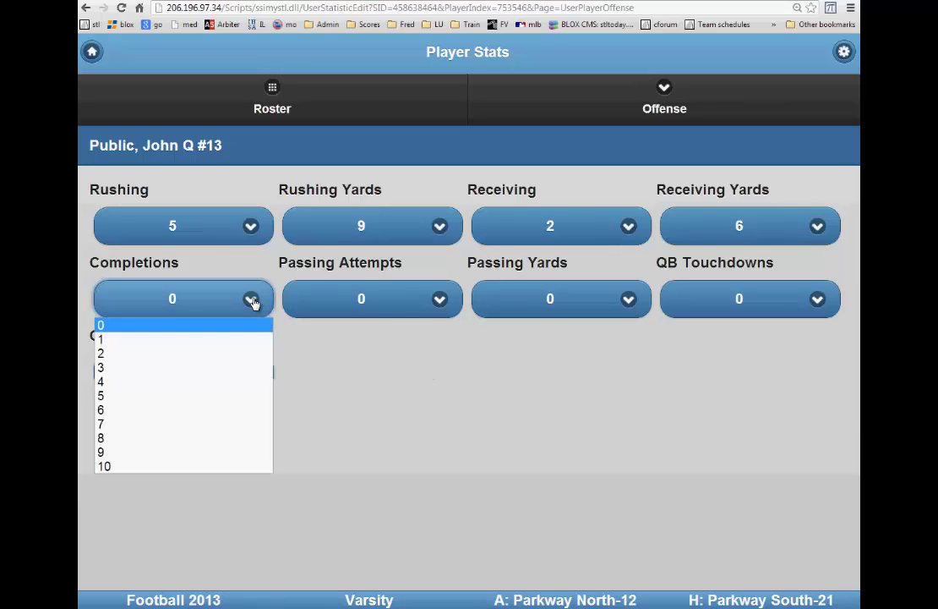
pyautogui.click(438, 300)
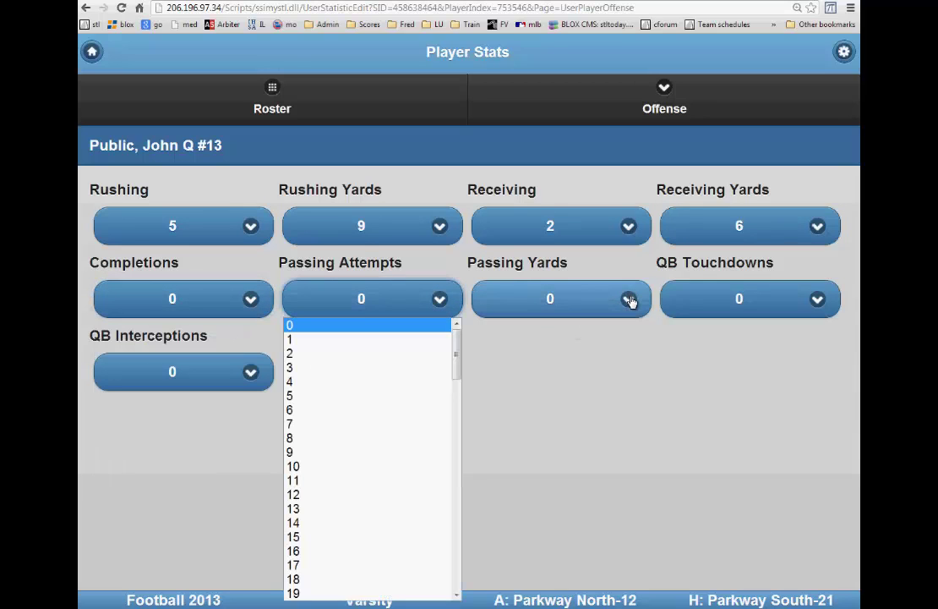
pyautogui.click(252, 302)
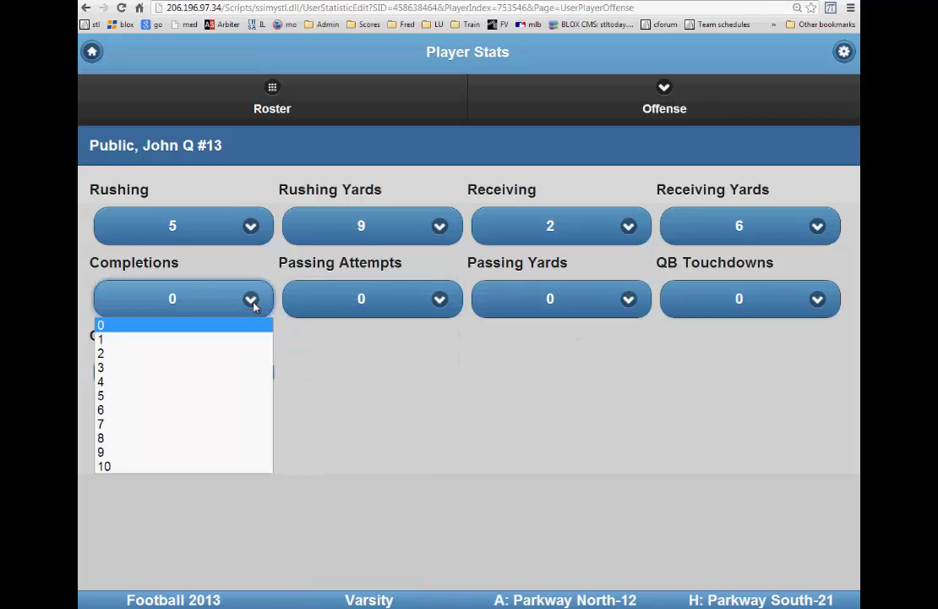
pyautogui.click(199, 370)
pyautogui.click(435, 300)
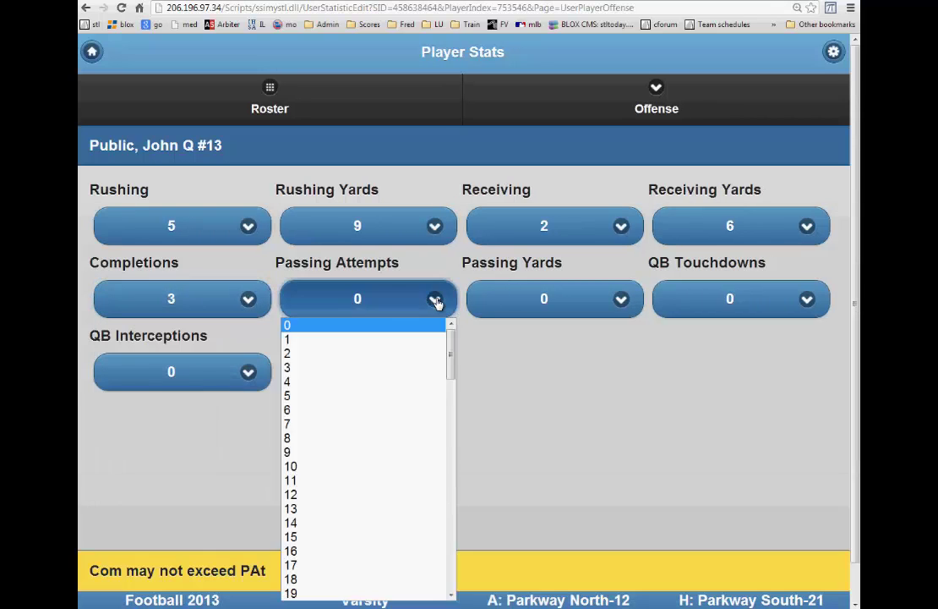
pyautogui.click(355, 410)
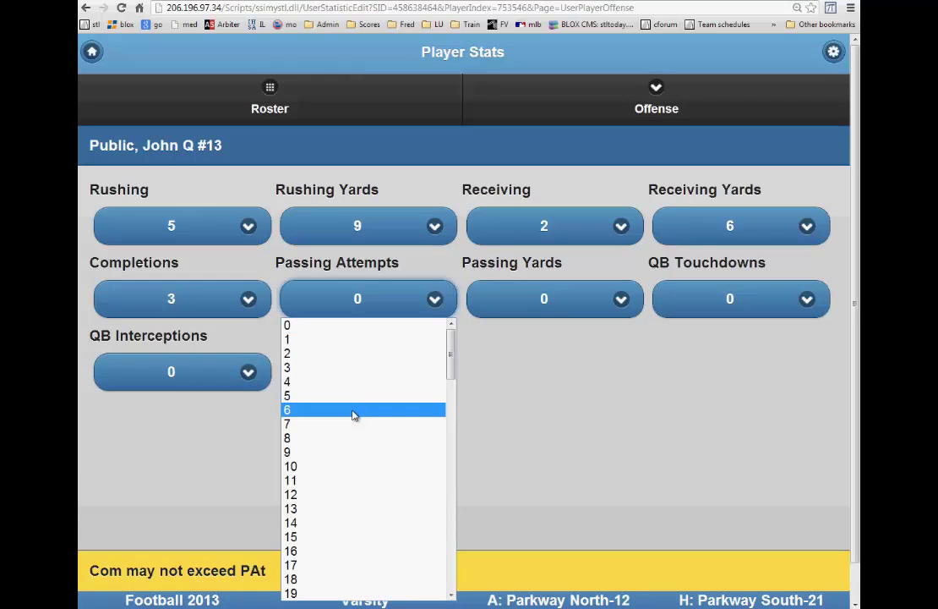
pyautogui.click(628, 300)
pyautogui.scroll(-12, 556, 387)
pyautogui.scroll(-13, 553, 393)
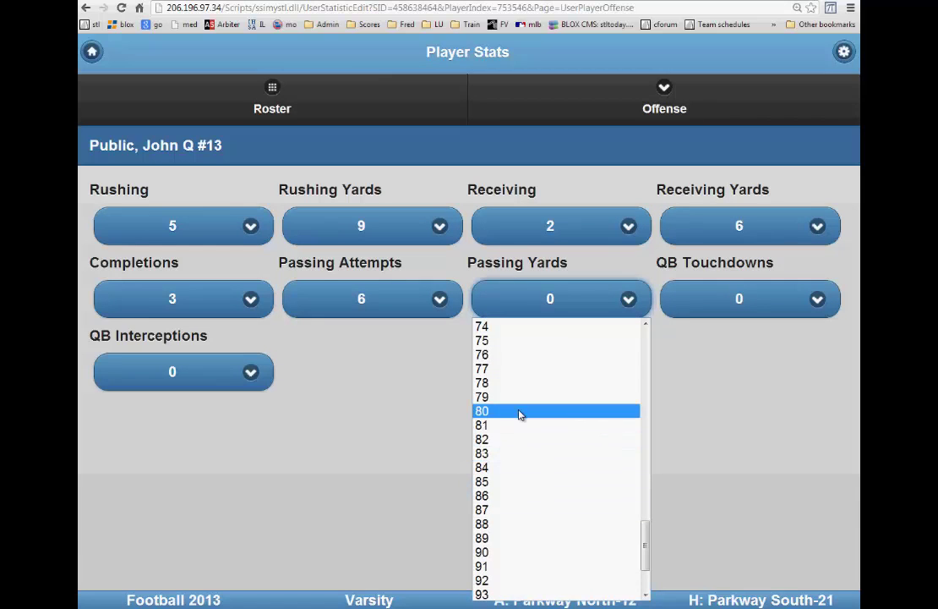
pyautogui.click(519, 412)
# Set player #13's QB Touchdowns to 1 and QB Interceptions to 1.
pyautogui.click(817, 301)
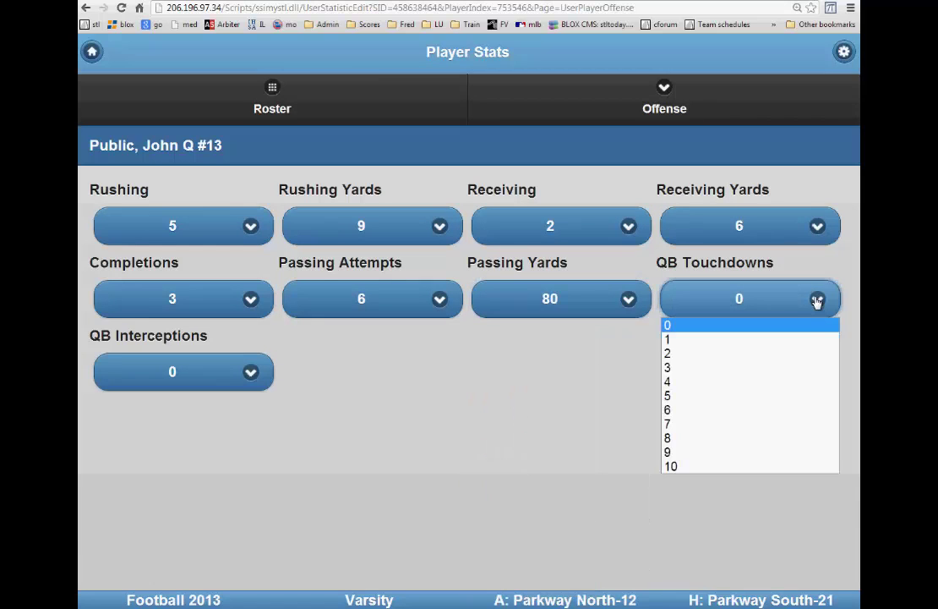
pyautogui.click(789, 341)
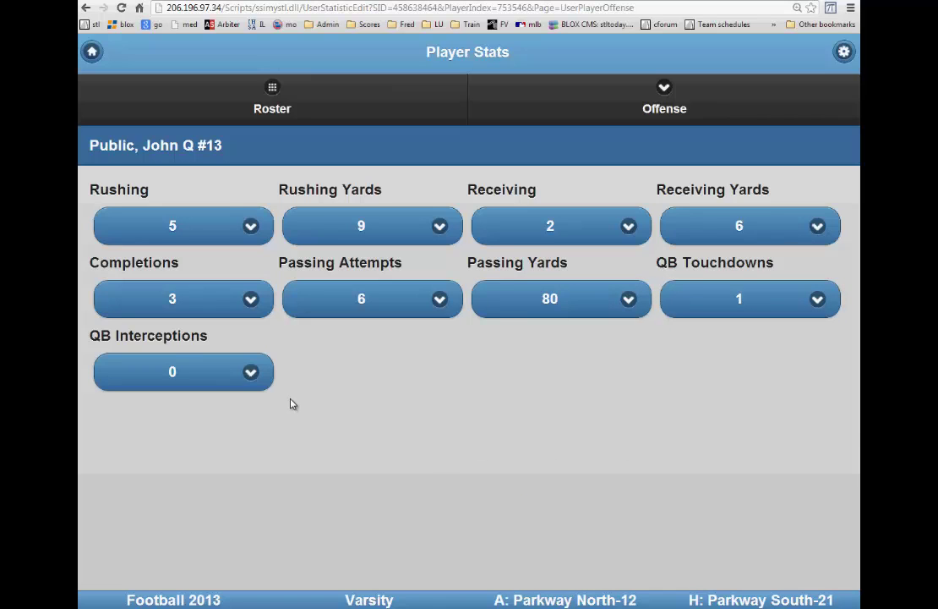
pyautogui.click(251, 373)
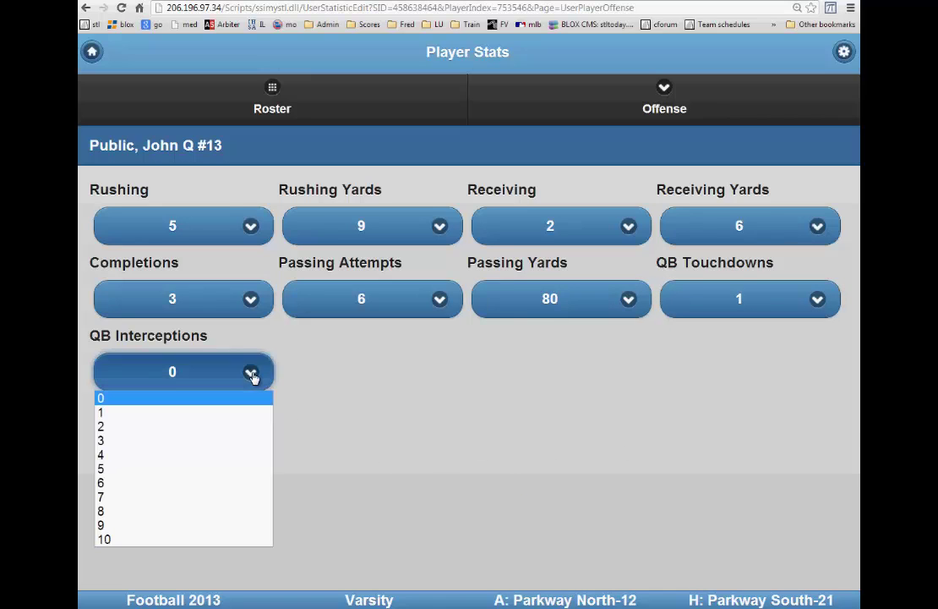
pyautogui.click(228, 415)
# Switch player #13's stats to Returns and set Kickoff Returns to 1 with 8 Kickoff Return Yards.
pyautogui.click(662, 93)
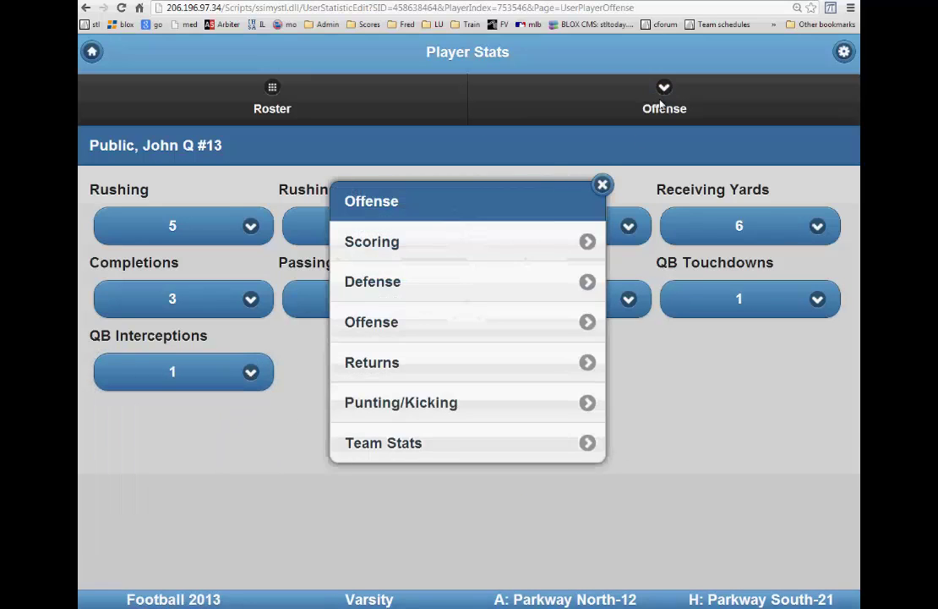
pyautogui.click(399, 365)
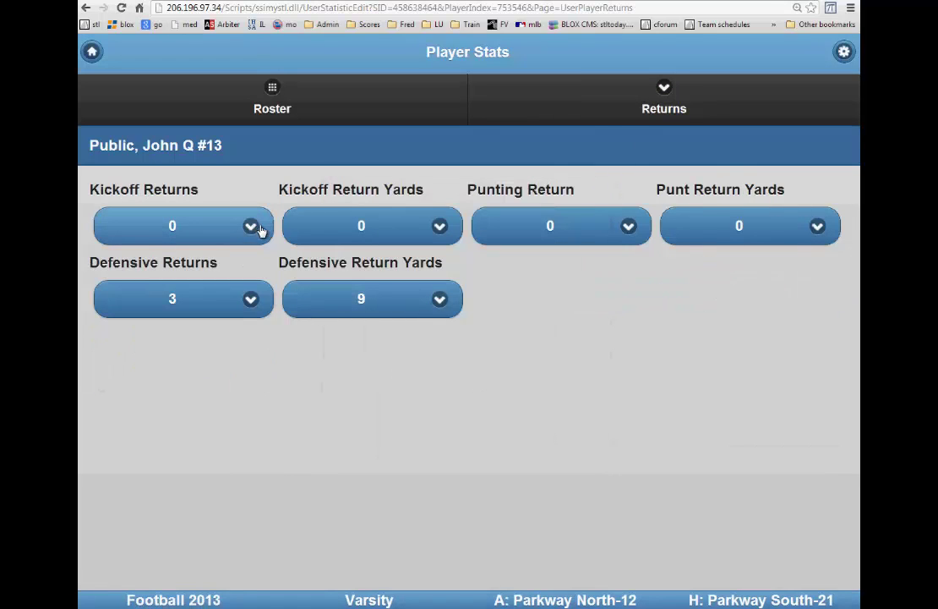
pyautogui.click(252, 228)
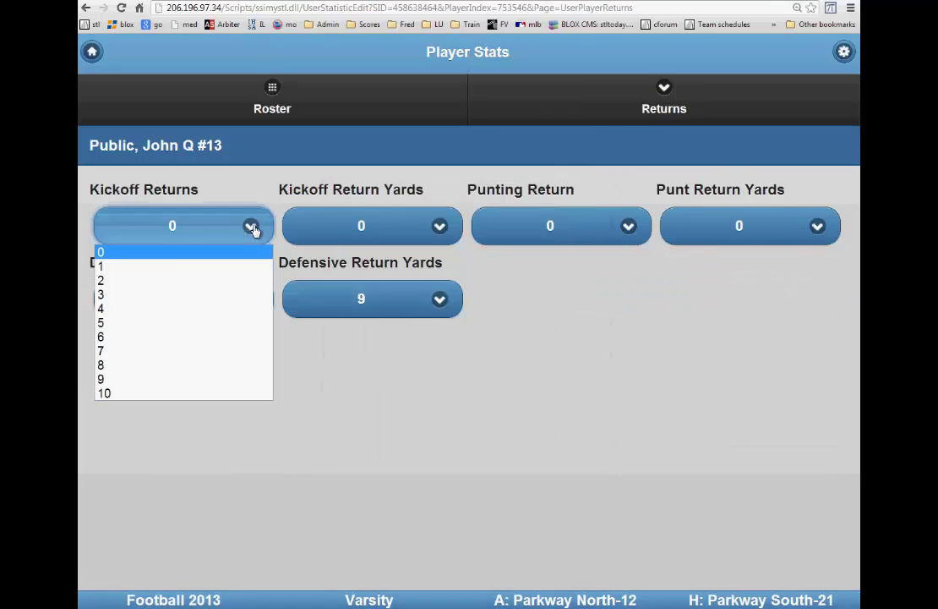
pyautogui.click(222, 268)
pyautogui.click(436, 228)
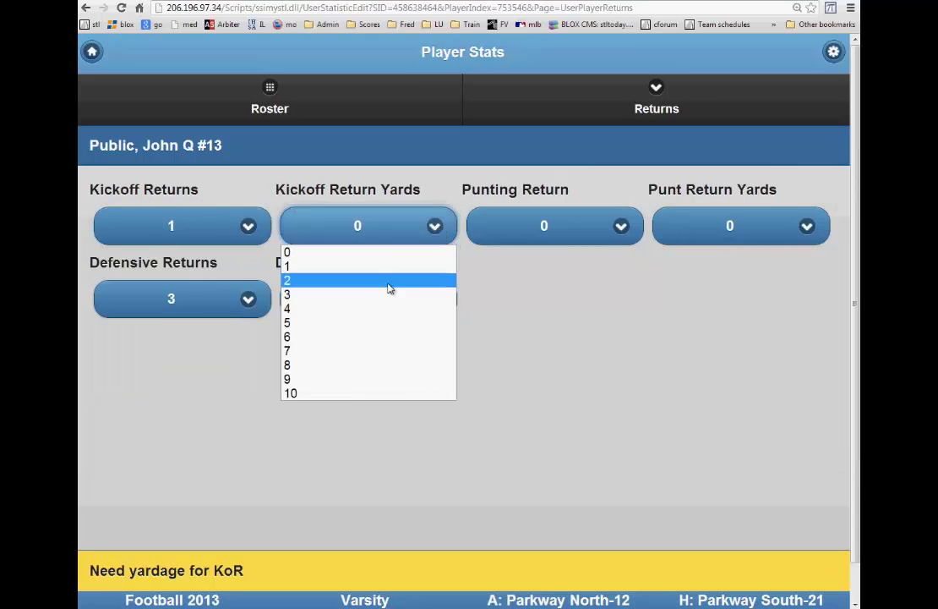
pyautogui.click(370, 365)
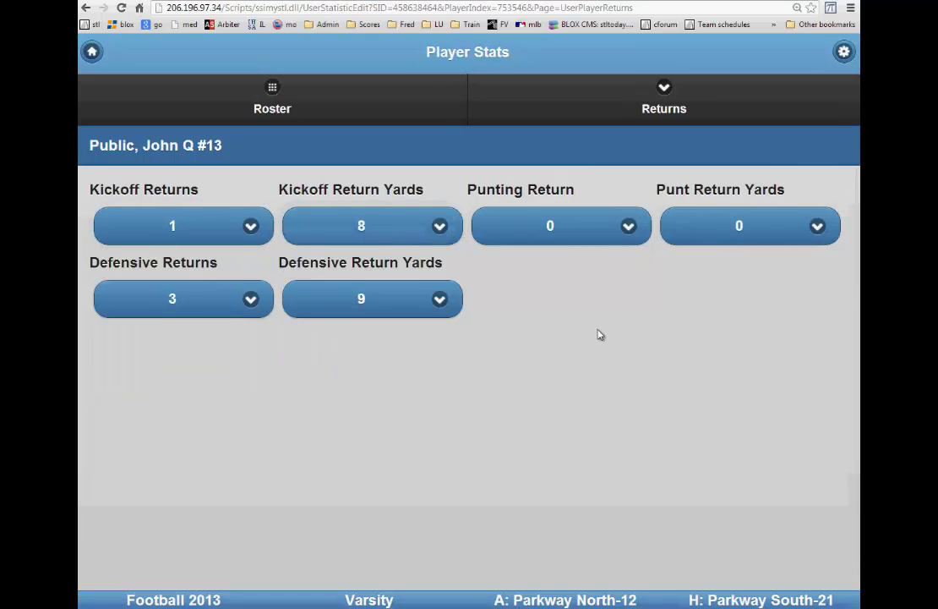
# Set player #13's Punting Return to 2 and Punt Return Yards to 7.
pyautogui.click(630, 231)
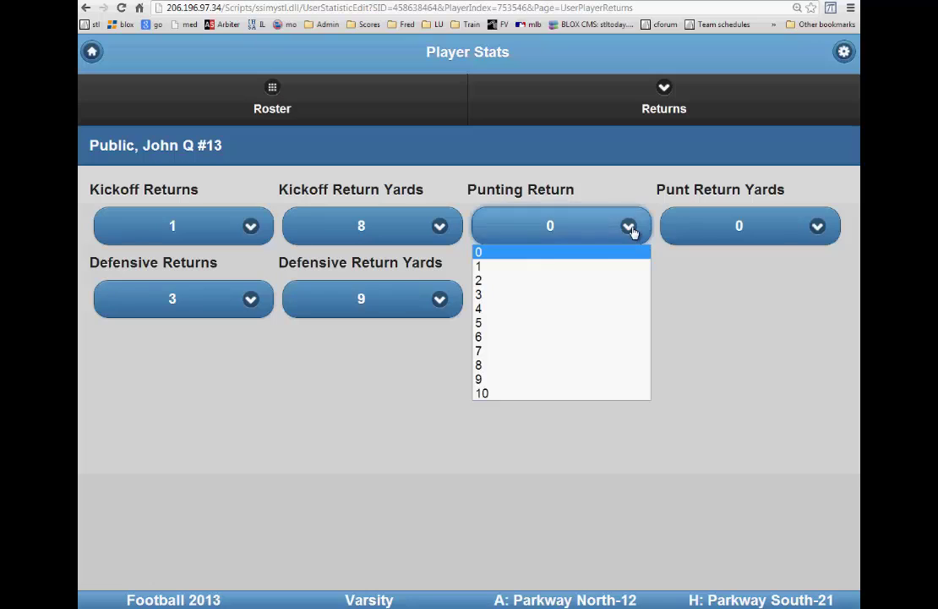
pyautogui.click(590, 280)
pyautogui.click(808, 230)
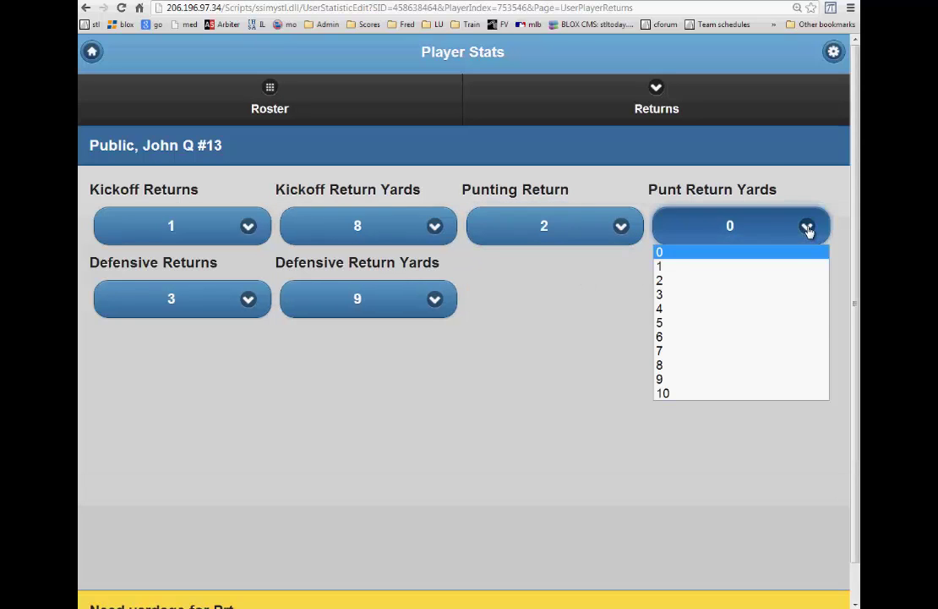
pyautogui.click(747, 352)
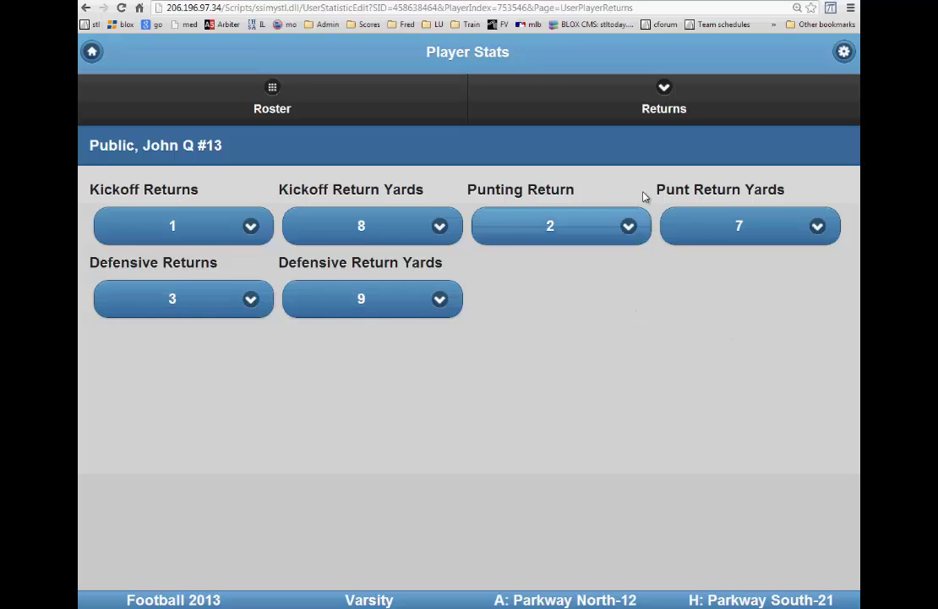
# Switch player #13's stats to Punting/Kicking and set Punting to 1 with 10 Punting Yards.
pyautogui.click(662, 93)
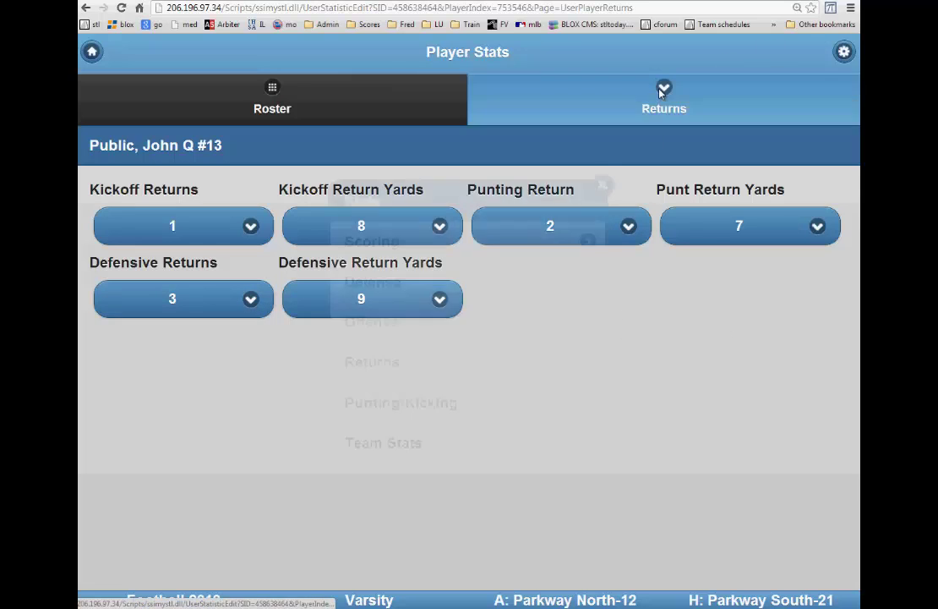
pyautogui.click(429, 410)
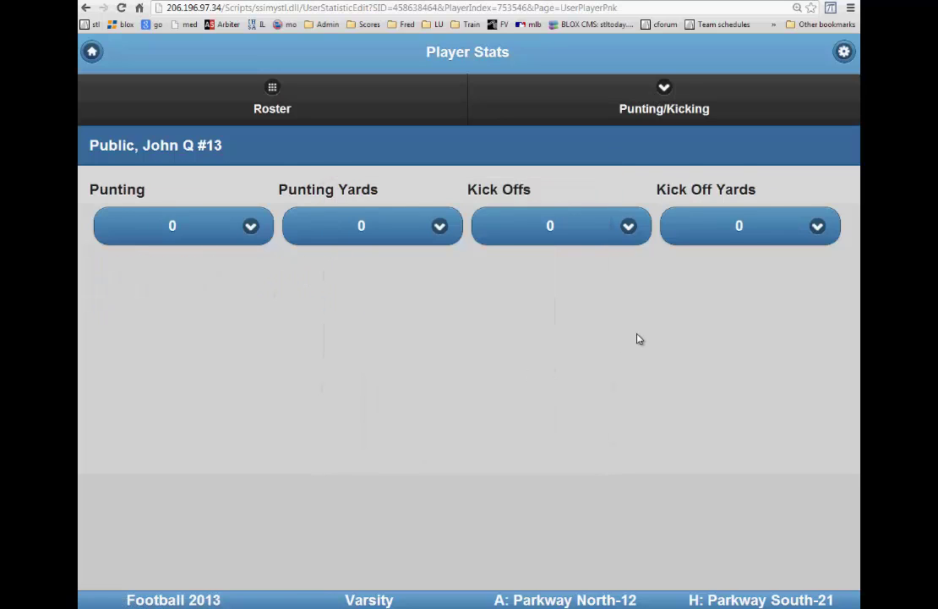
pyautogui.click(250, 229)
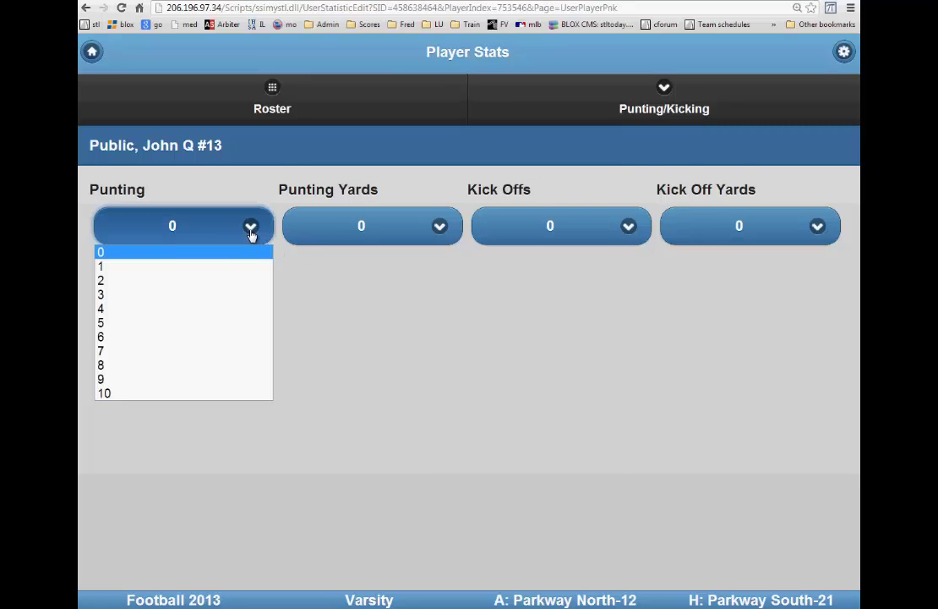
pyautogui.click(212, 267)
pyautogui.click(438, 228)
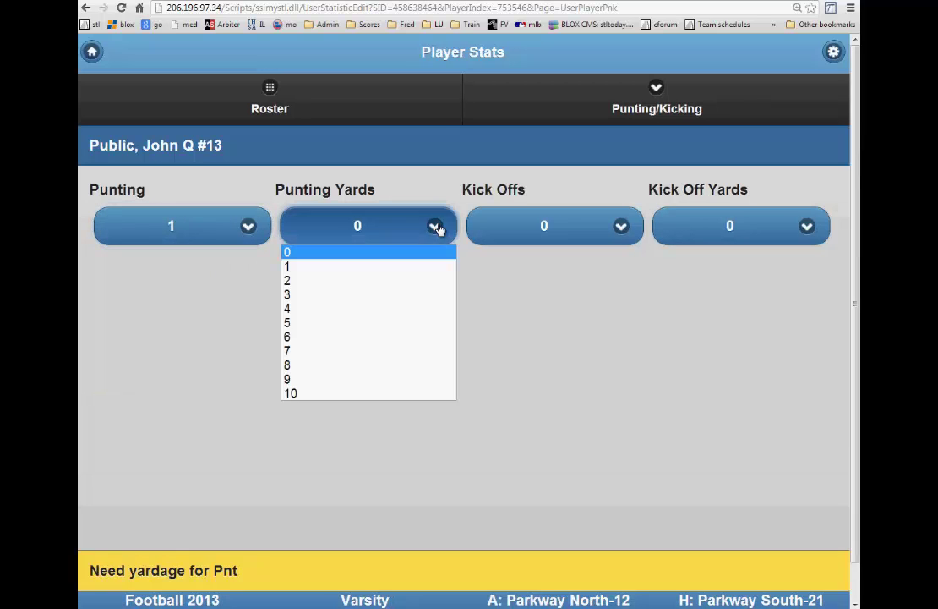
pyautogui.click(369, 394)
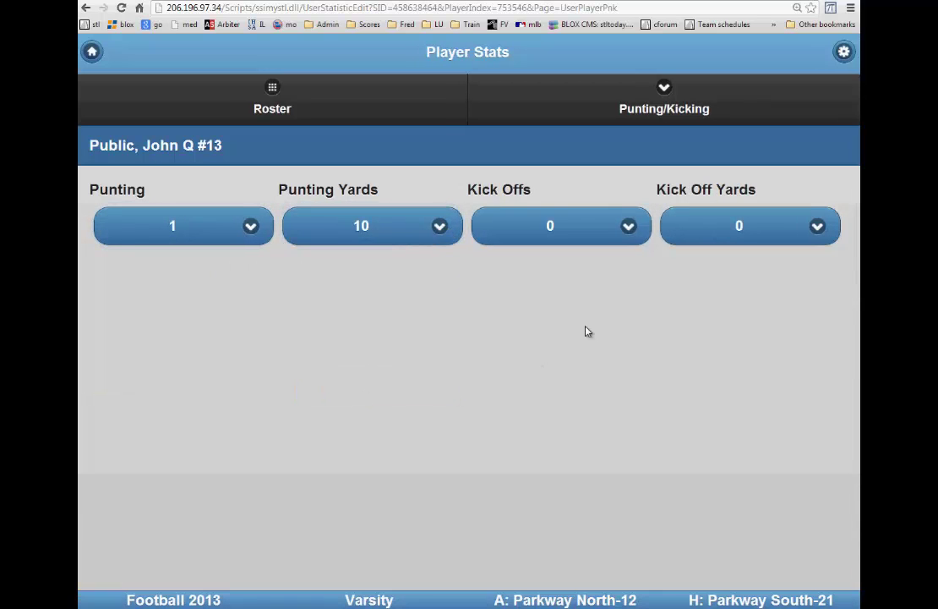
# Set player #13's Kick Offs to 1 and Kick Off Yards to 9.
pyautogui.click(631, 229)
pyautogui.click(605, 270)
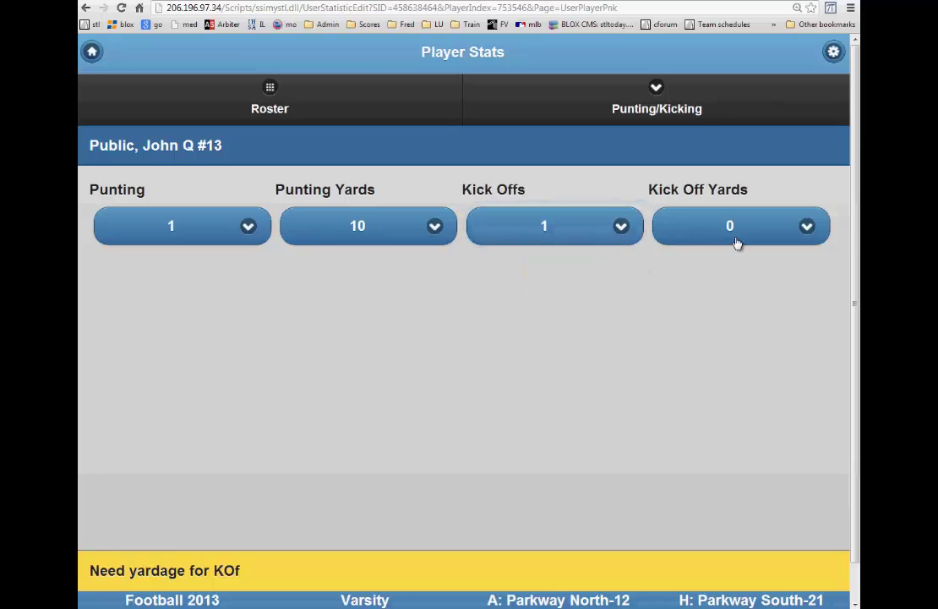
pyautogui.click(807, 227)
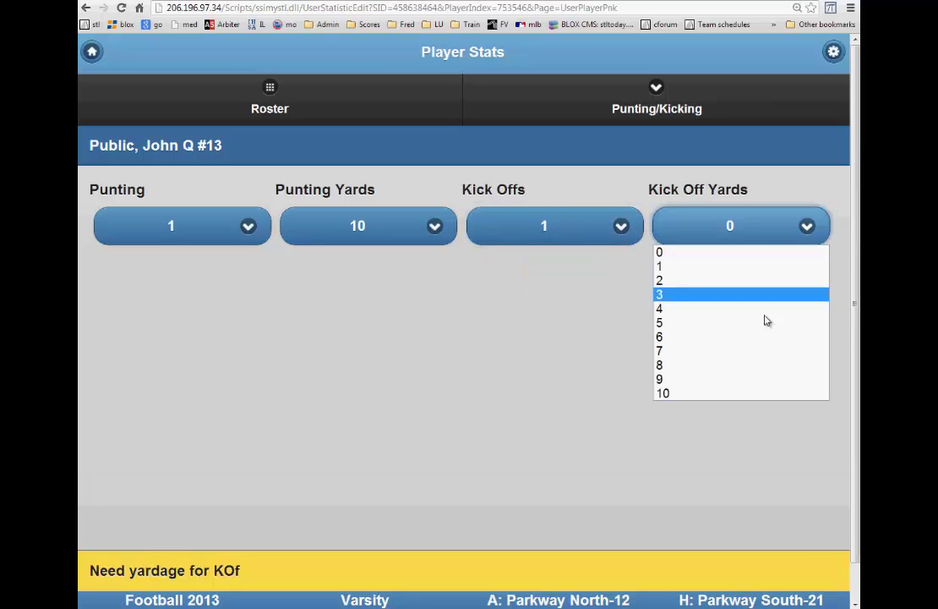
pyautogui.click(732, 379)
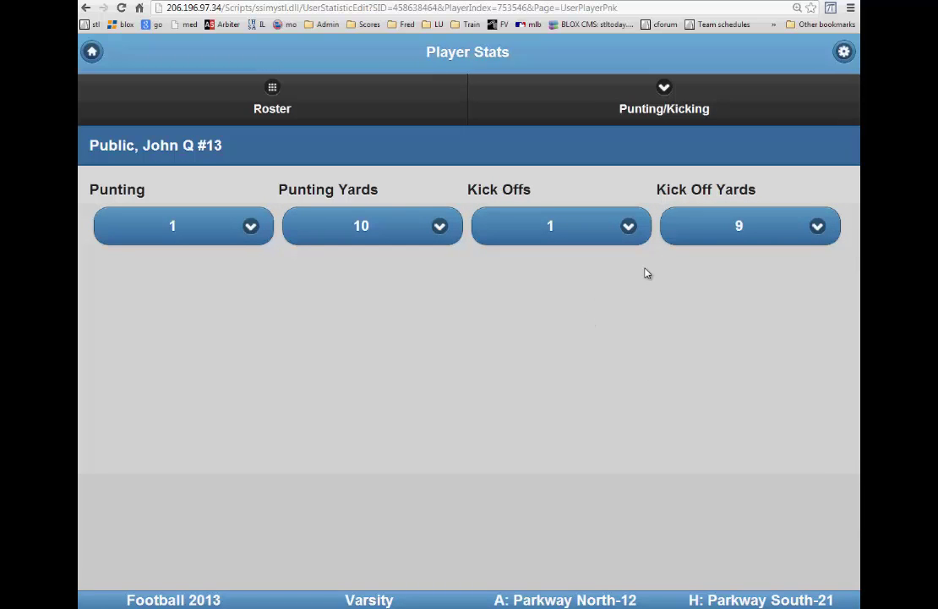
# Return to the Parkway North roster and open the Team Stats category of its STATS, TEAM entry.
pyautogui.click(666, 95)
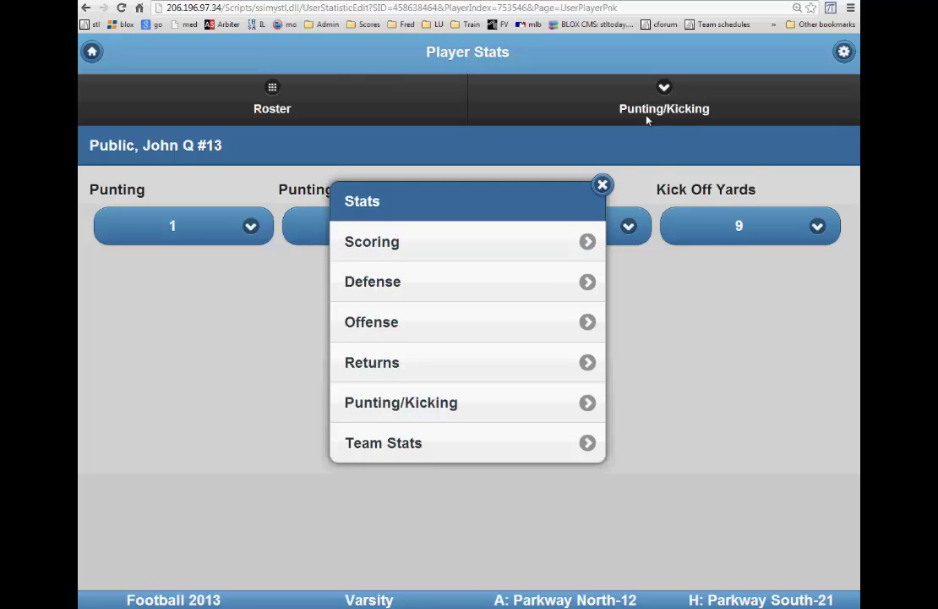
pyautogui.click(505, 448)
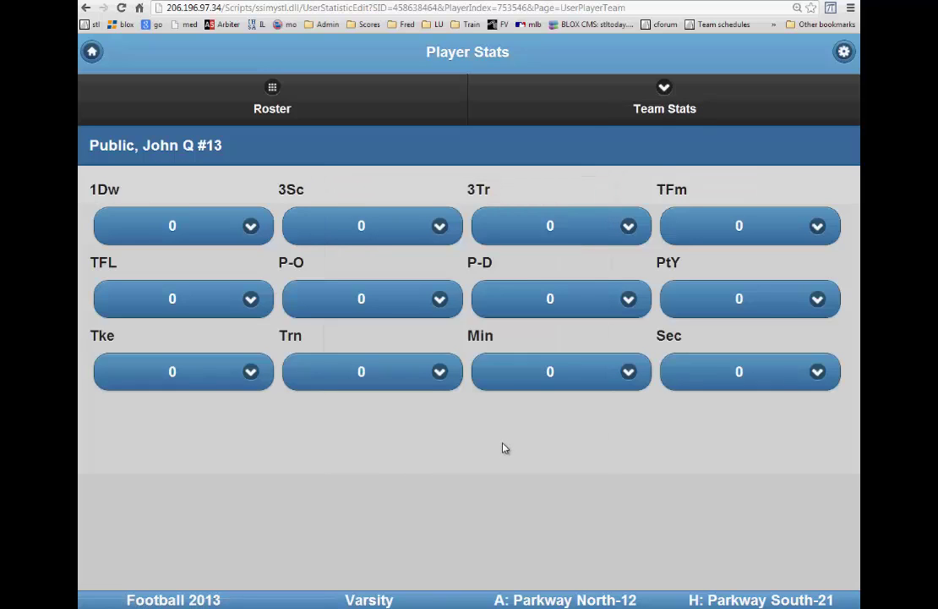
pyautogui.click(273, 89)
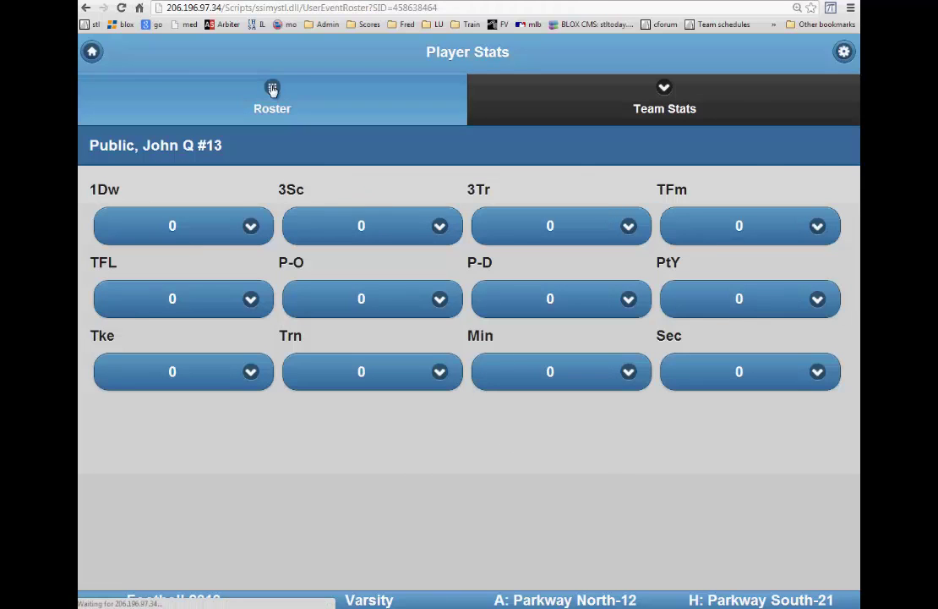
pyautogui.scroll(-2, 385, 310)
pyautogui.scroll(-4, 385, 310)
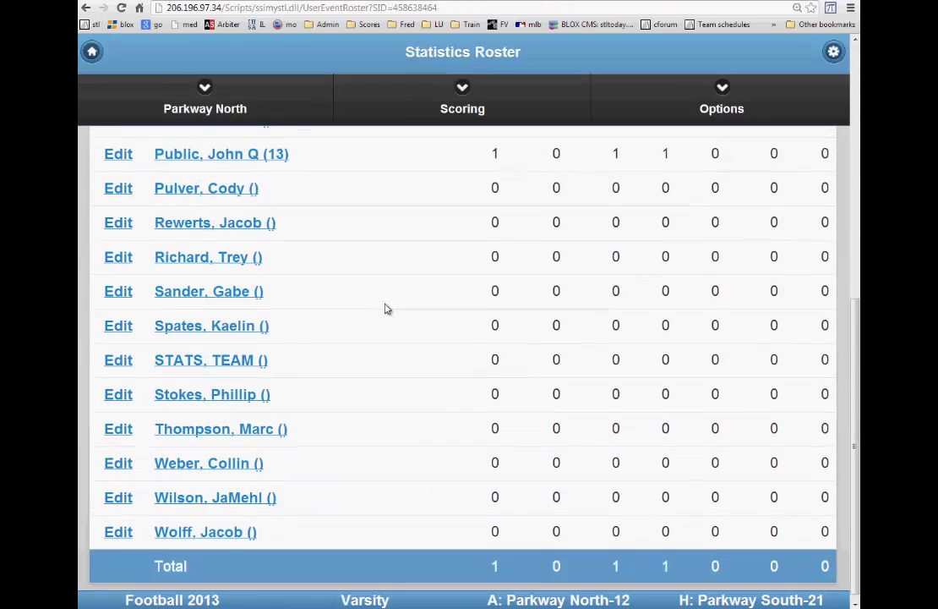
pyautogui.click(226, 355)
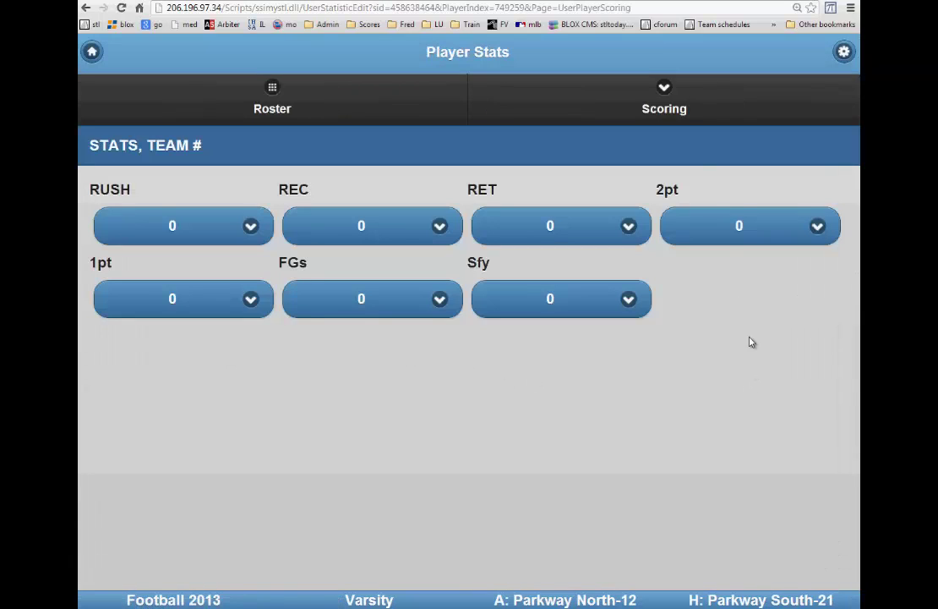
pyautogui.click(669, 93)
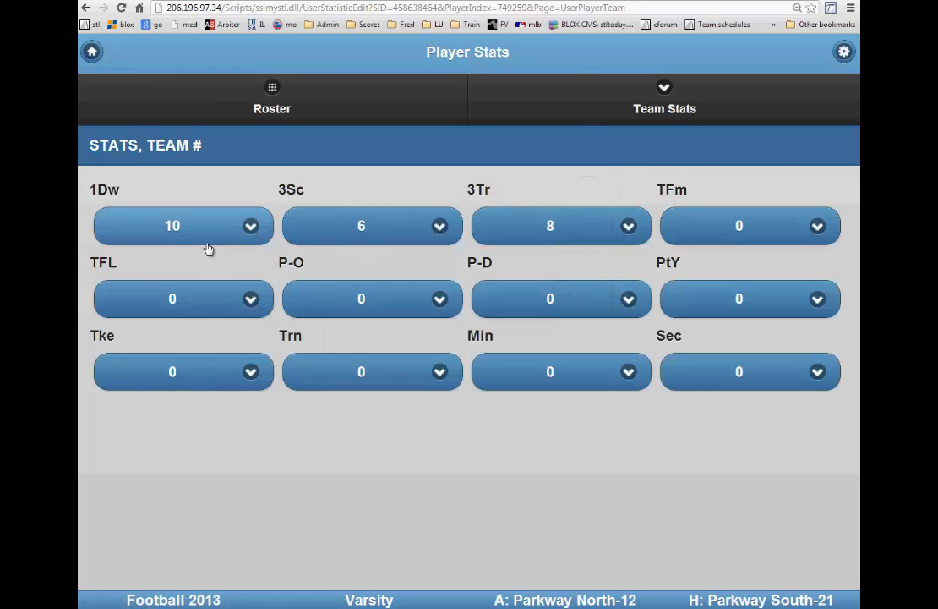
# Set the STATS, TEAM entry's 1Dw, 3Sc and 3Tr values to 10 each.
pyautogui.click(251, 227)
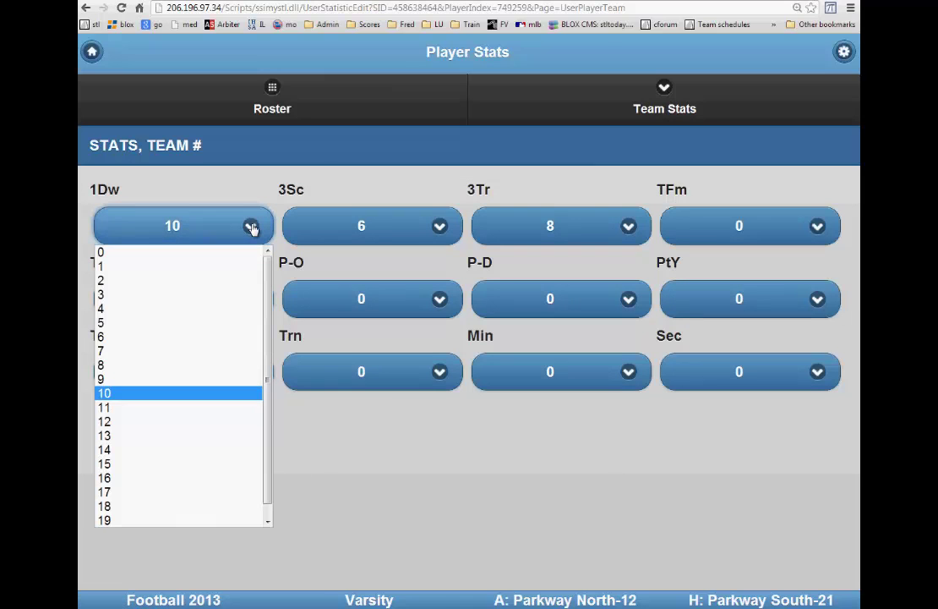
pyautogui.click(153, 394)
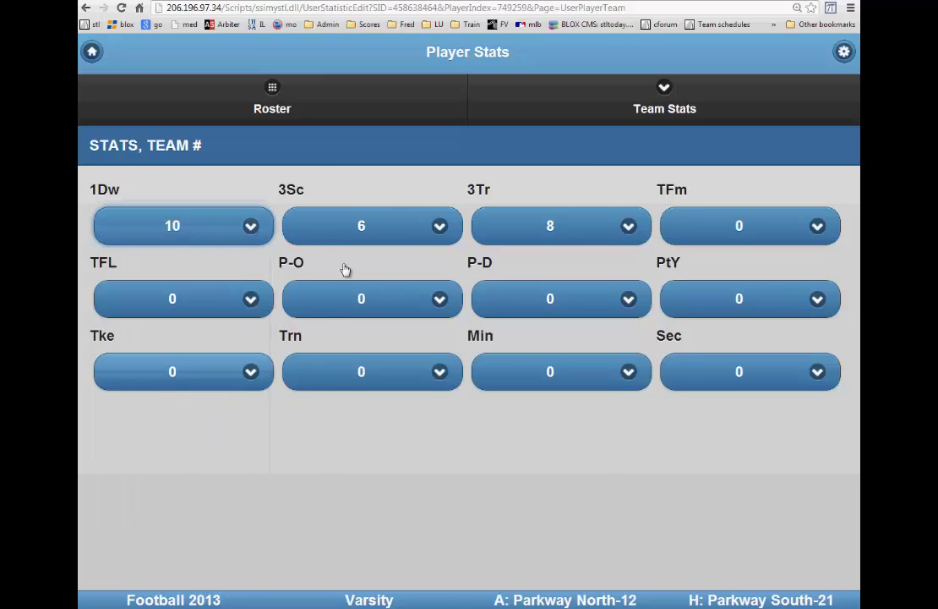
pyautogui.click(439, 227)
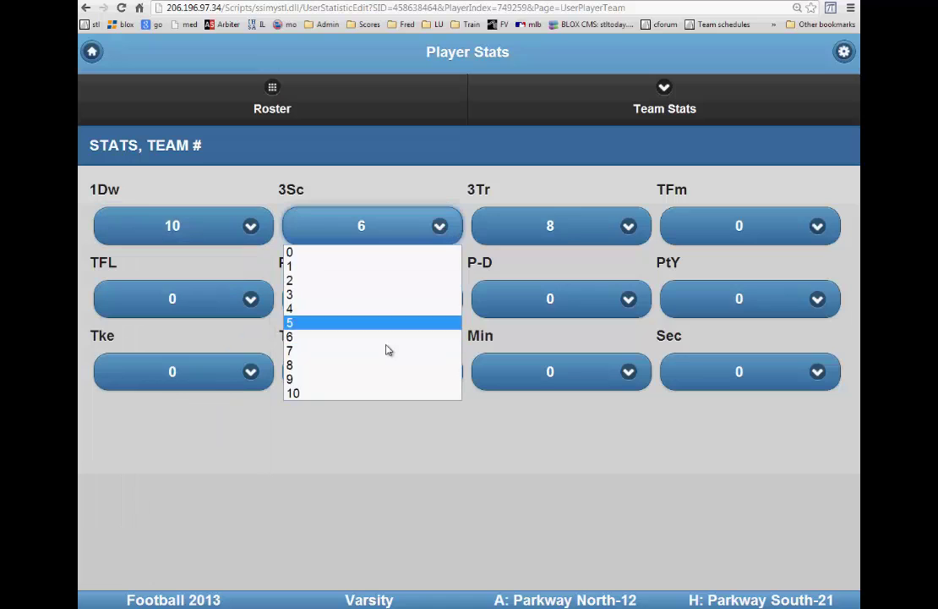
pyautogui.click(358, 394)
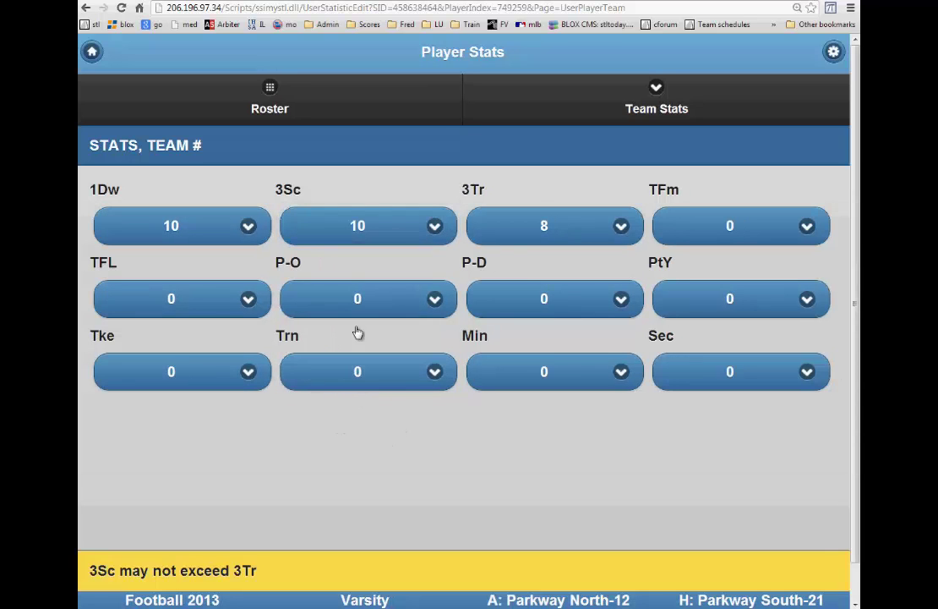
pyautogui.click(622, 227)
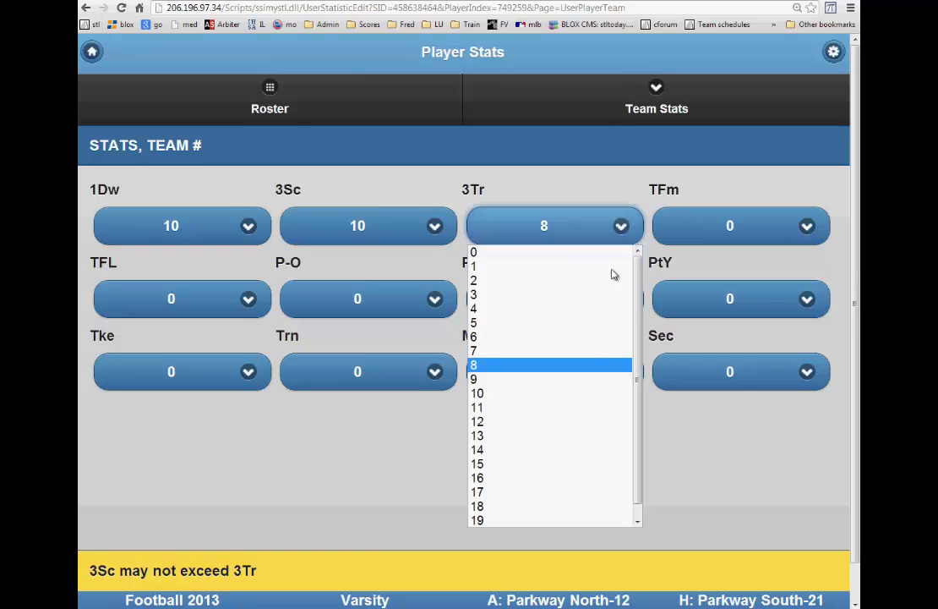
pyautogui.click(547, 393)
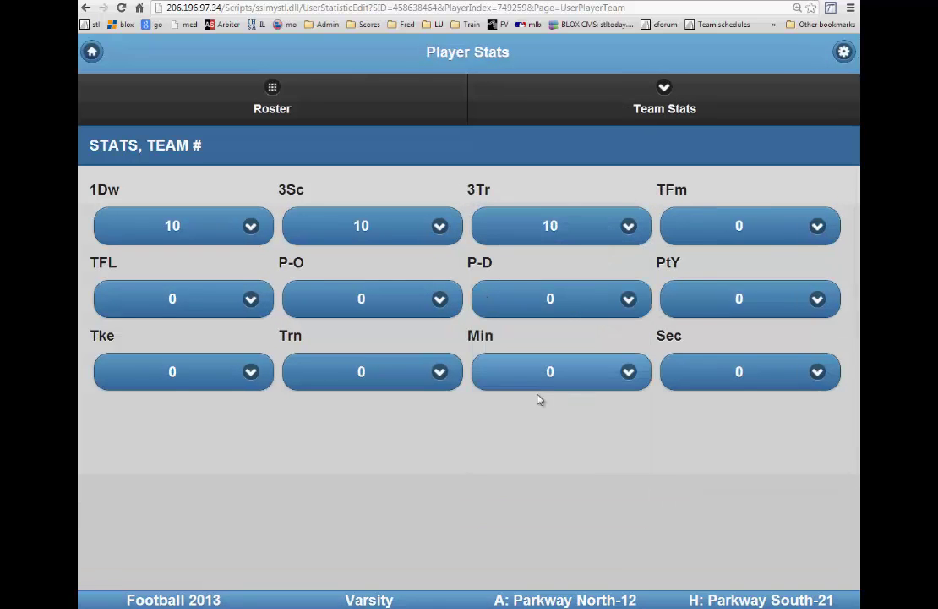
# Set the STATS, TEAM entry's TFm to 2 and TFL to 1.
pyautogui.click(817, 228)
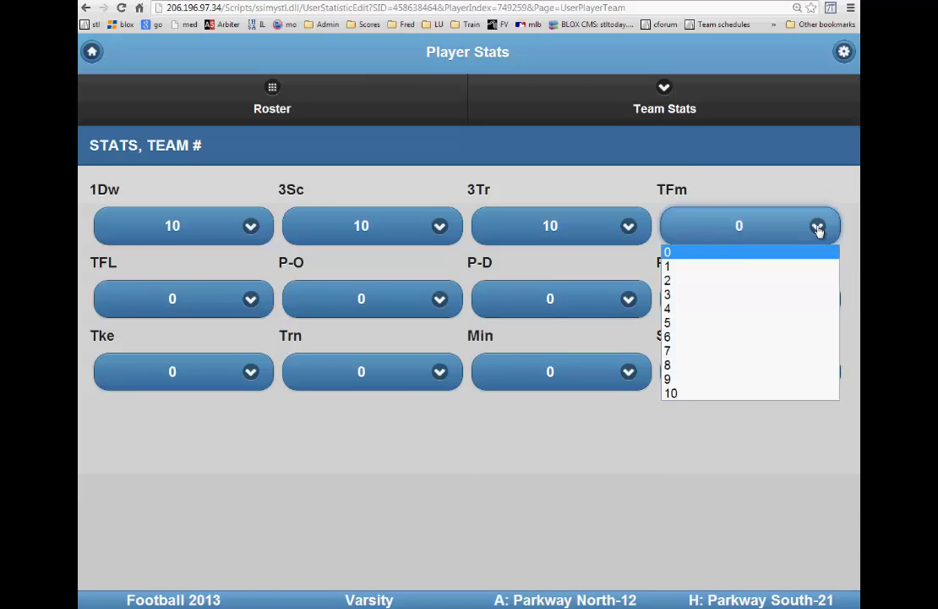
pyautogui.click(758, 285)
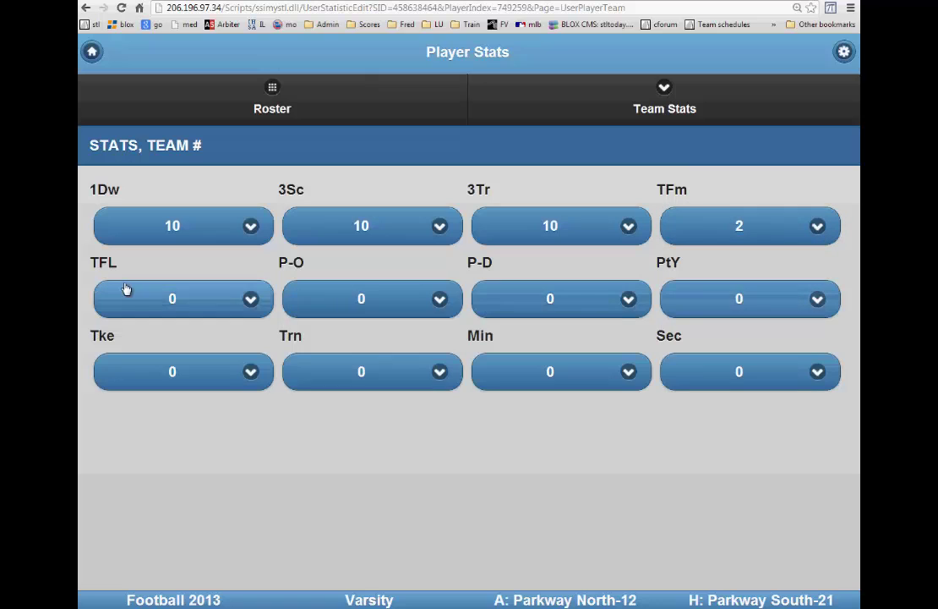
pyautogui.click(250, 302)
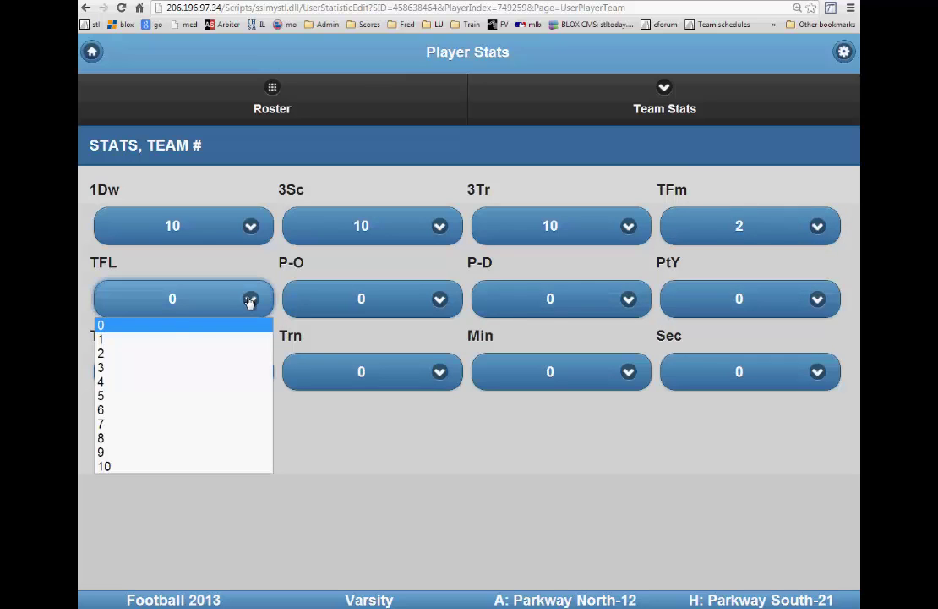
pyautogui.click(192, 341)
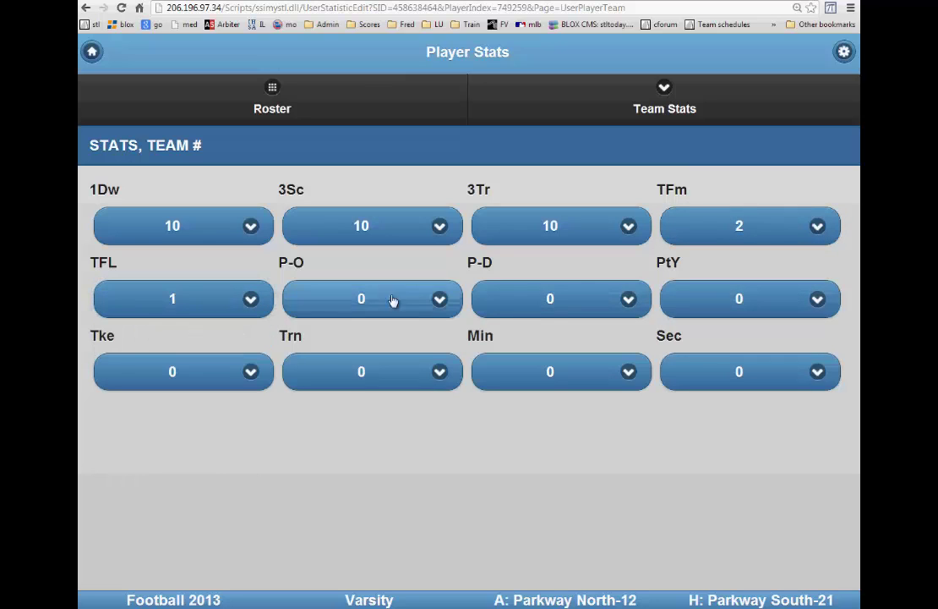
# Set the team's P-O to 4, P-D to 6 and PtY to 25.
pyautogui.click(441, 301)
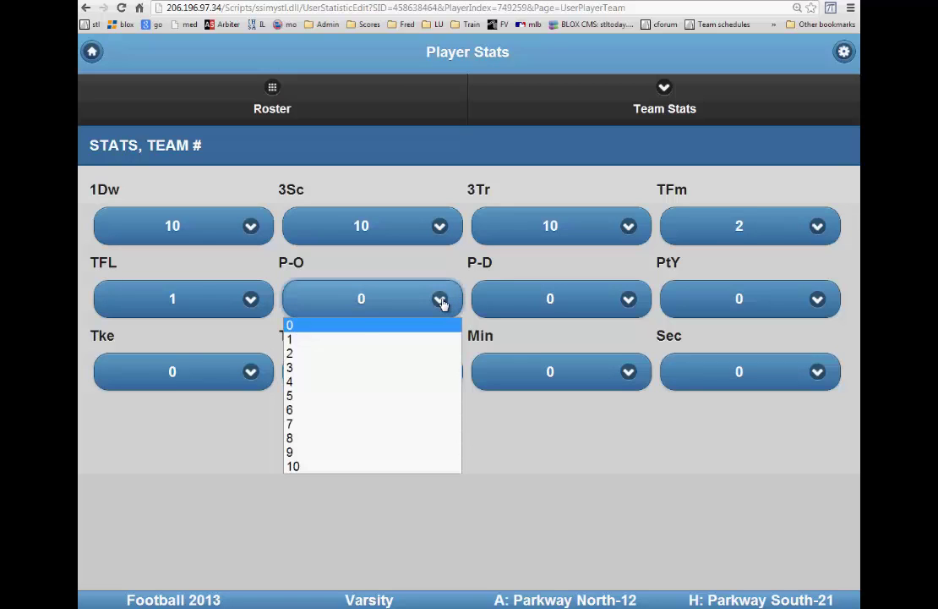
pyautogui.click(364, 383)
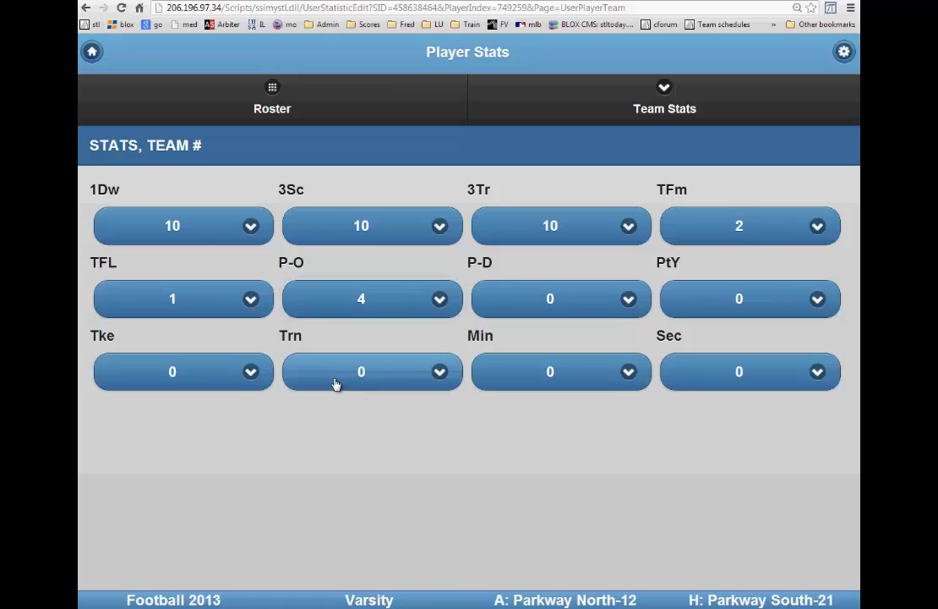
pyautogui.click(629, 300)
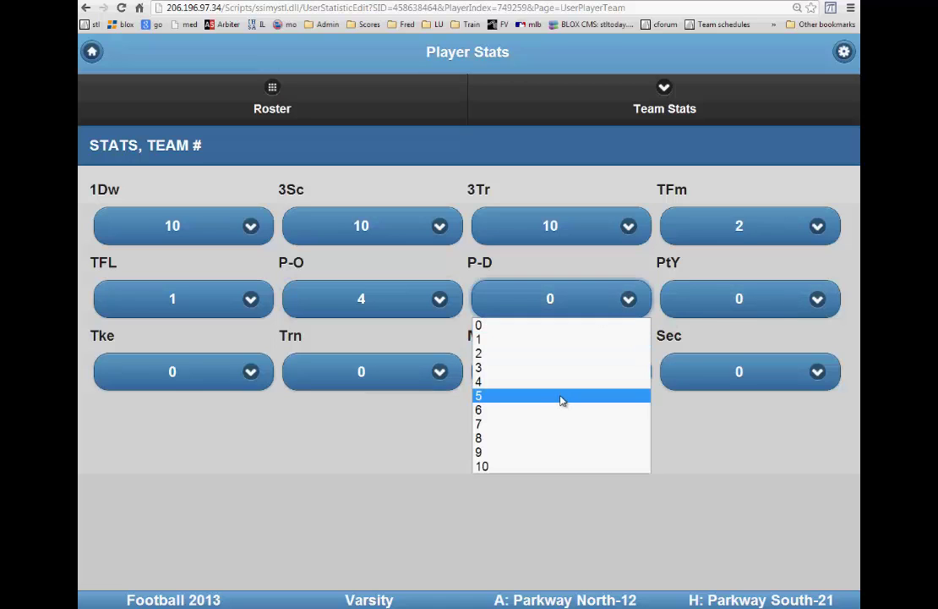
pyautogui.click(560, 409)
pyautogui.click(817, 299)
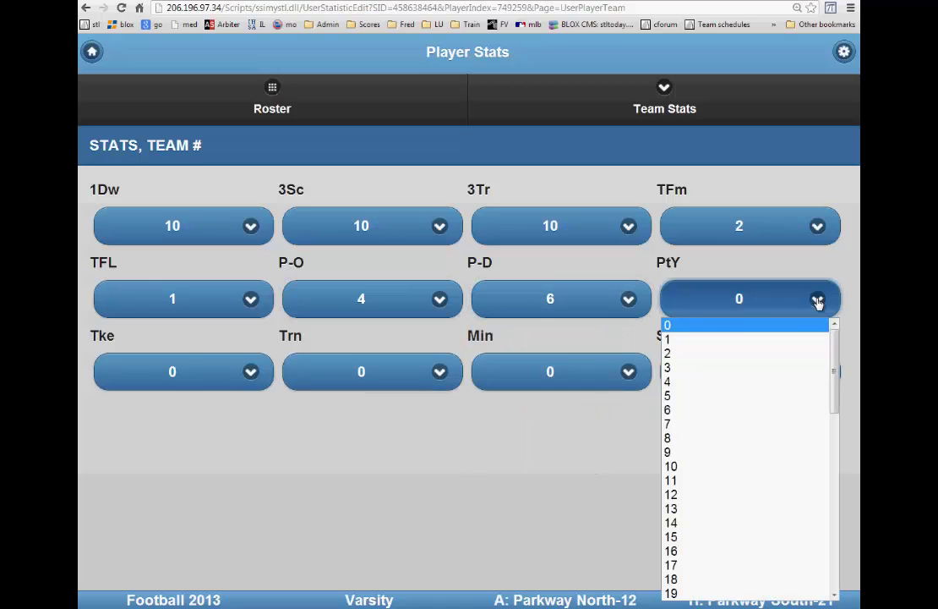
pyautogui.scroll(-3, 765, 377)
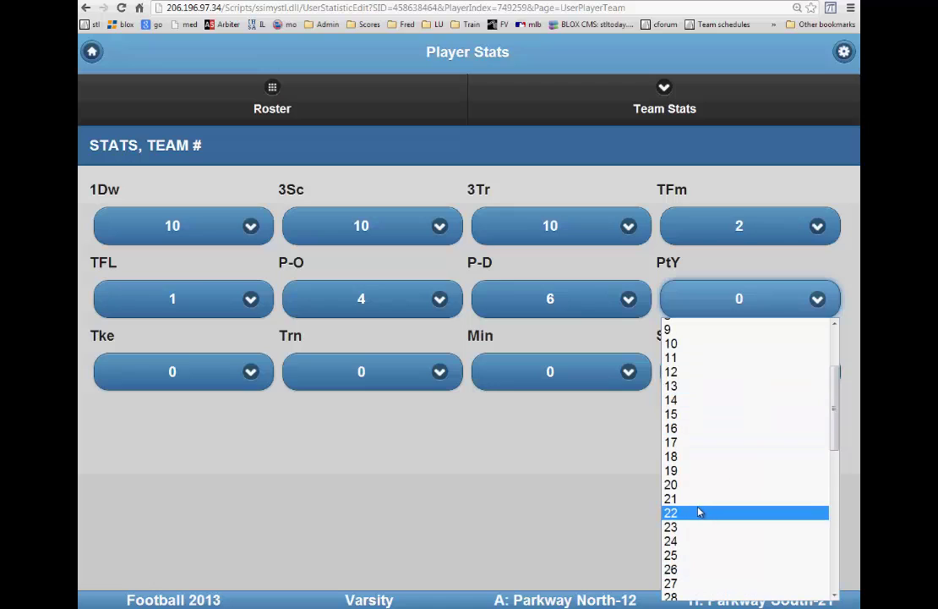
pyautogui.click(686, 555)
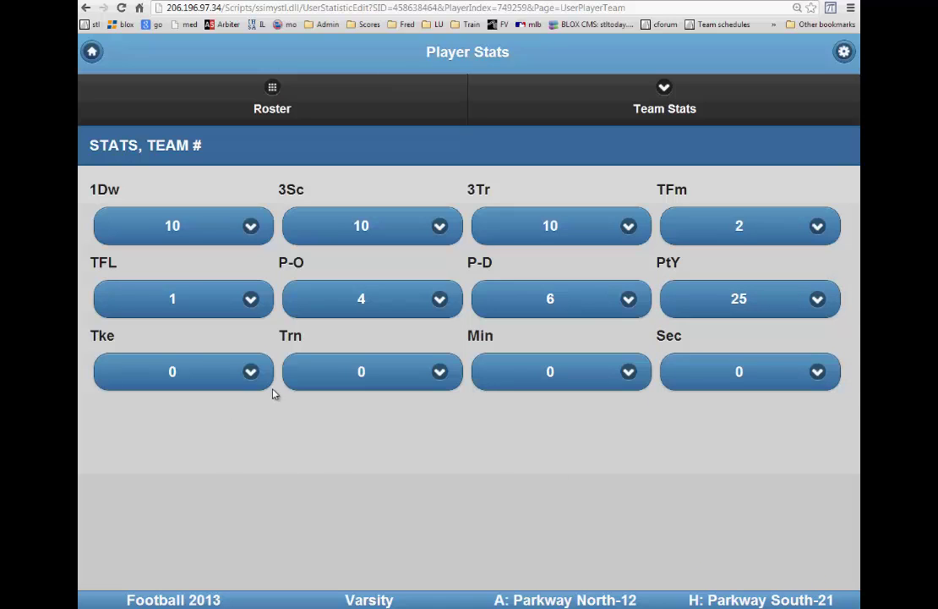
# Set the team's Tke and Trn values to 2 each.
pyautogui.click(251, 372)
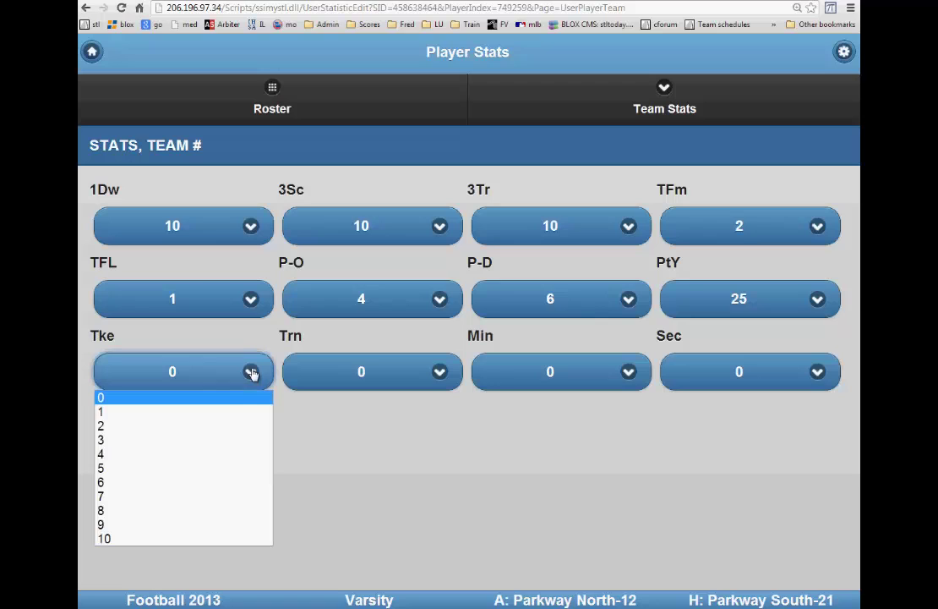
pyautogui.click(209, 425)
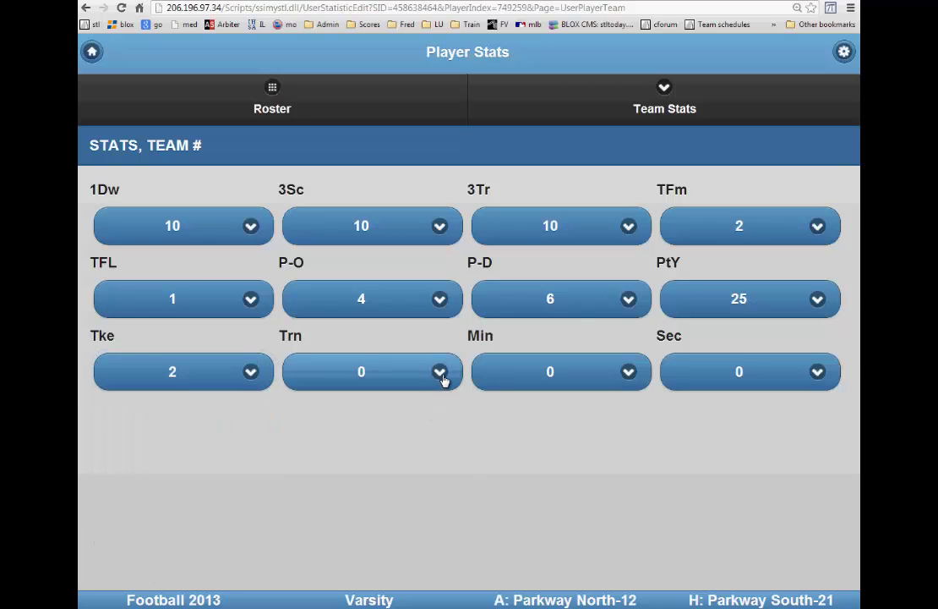
pyautogui.click(441, 377)
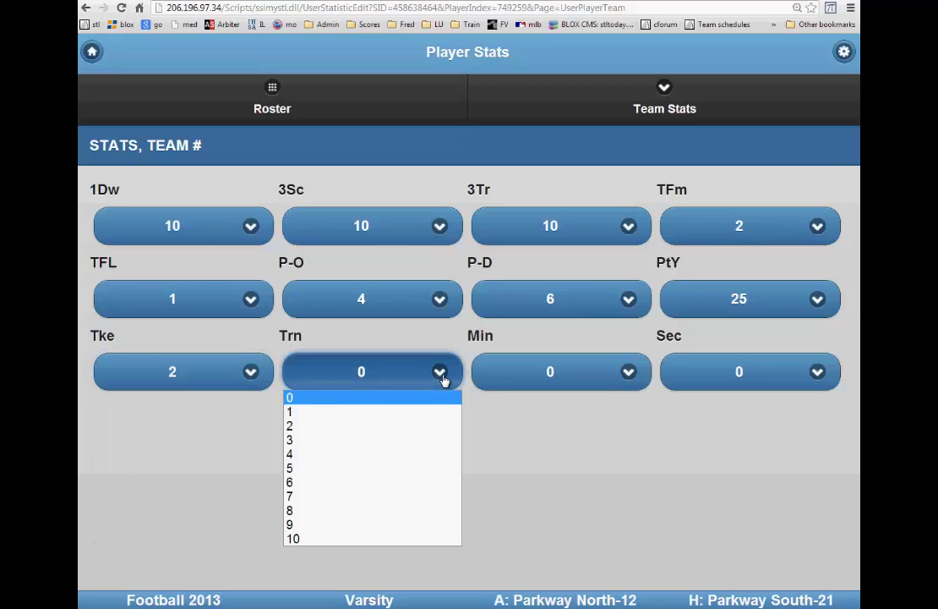
pyautogui.click(393, 427)
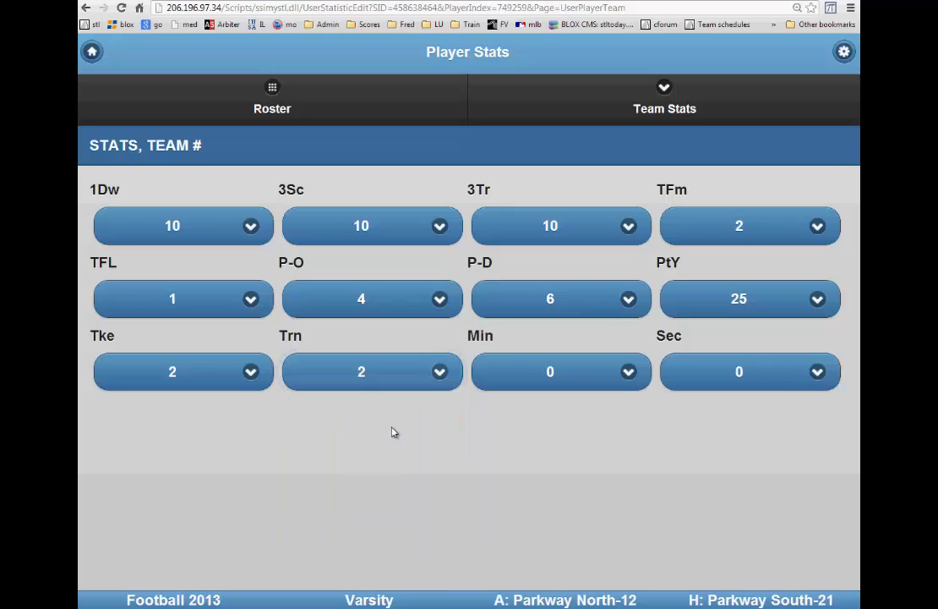
# Set the team's Min to 19 and Sec to 15, and return to the agency's home page.
pyautogui.click(624, 373)
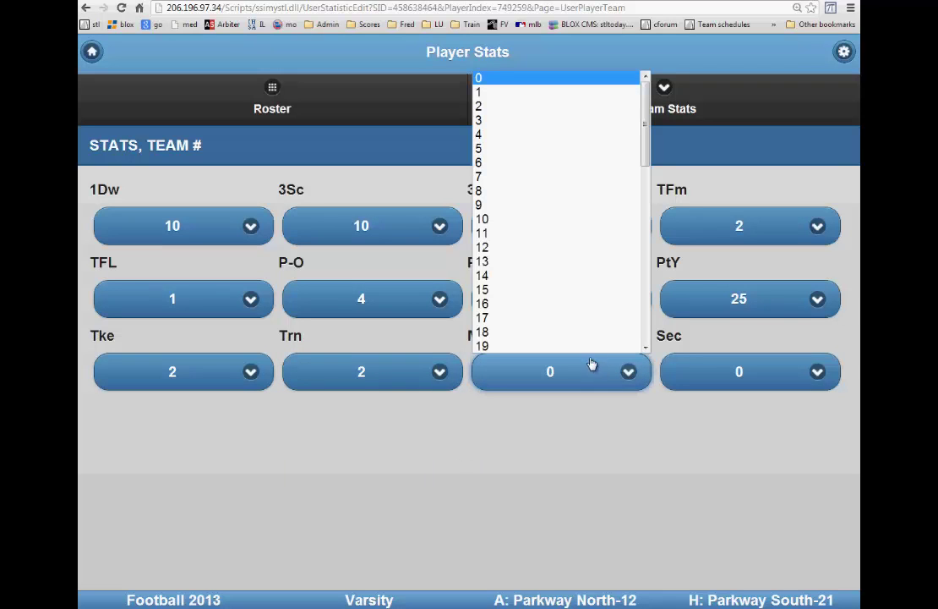
pyautogui.click(511, 347)
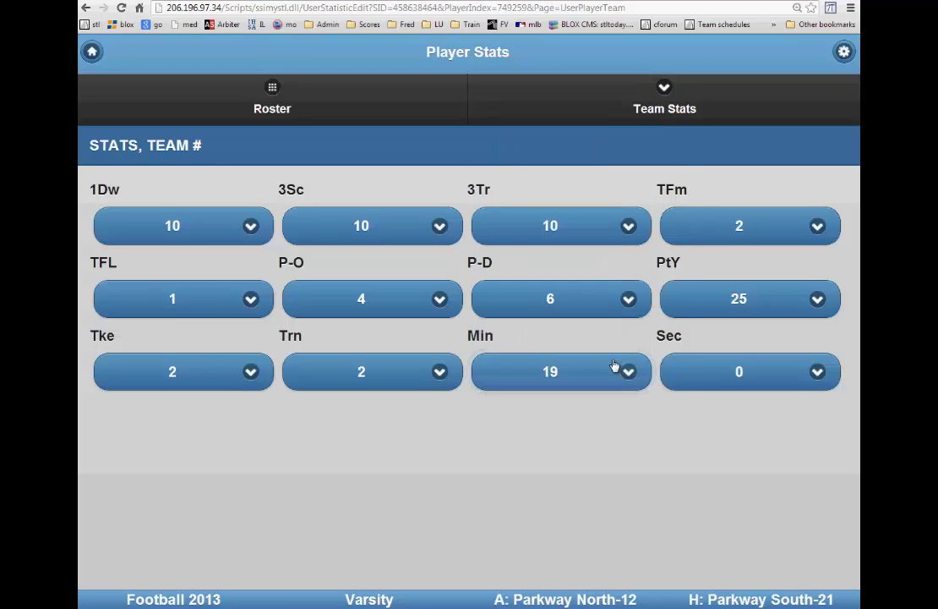
pyautogui.click(820, 373)
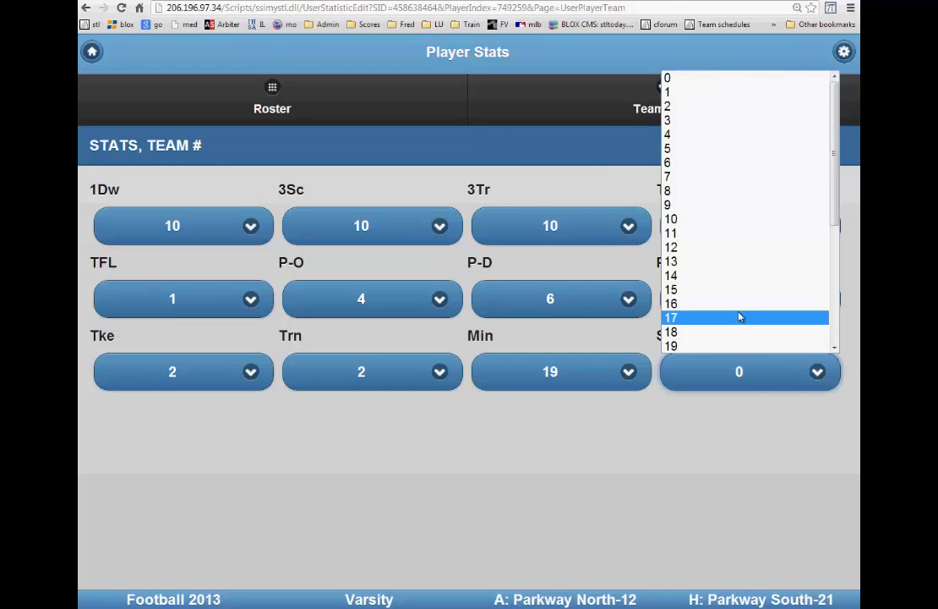
pyautogui.click(724, 291)
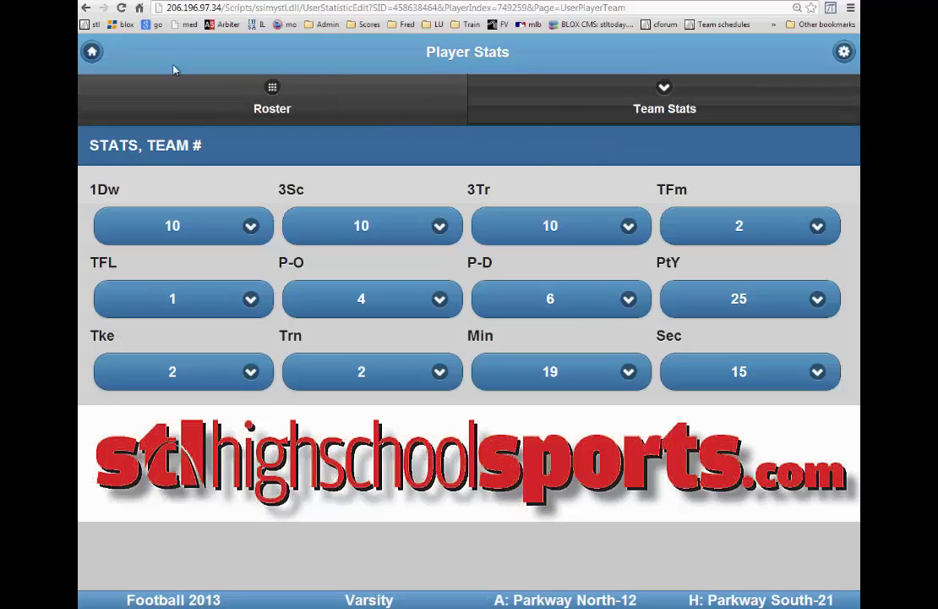
pyautogui.click(93, 52)
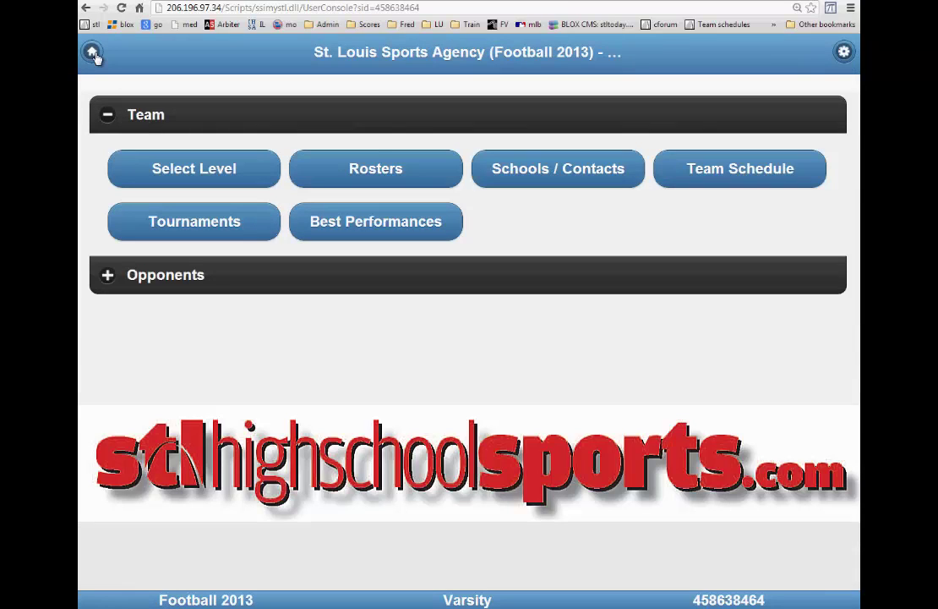